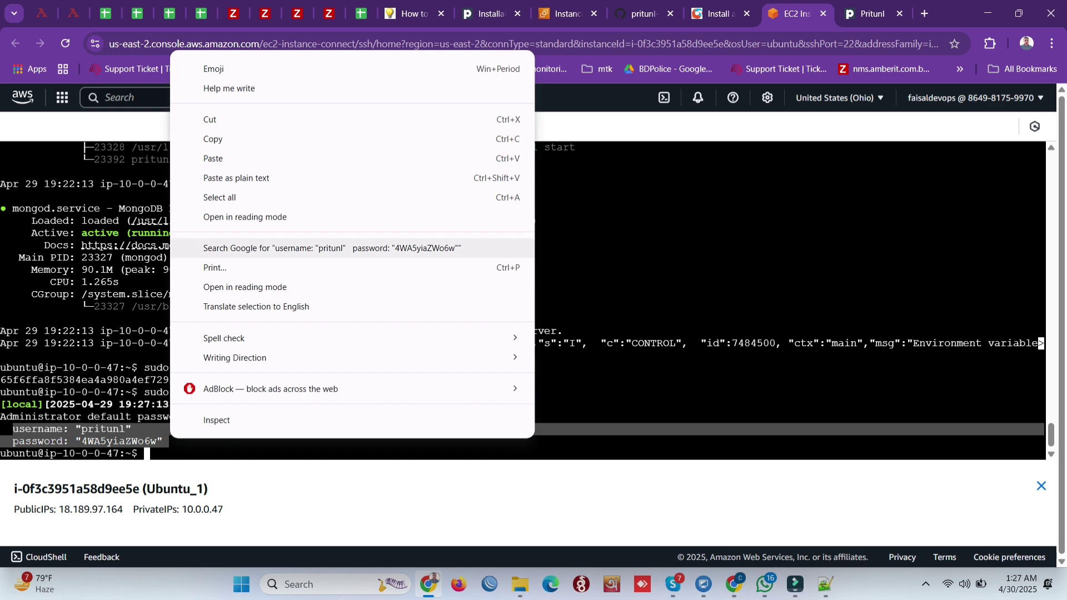
Step: Copy the default login lines and paste them into the Notepad++ scratch note
{"action": "left_click", "coordinate": [233, 139]}
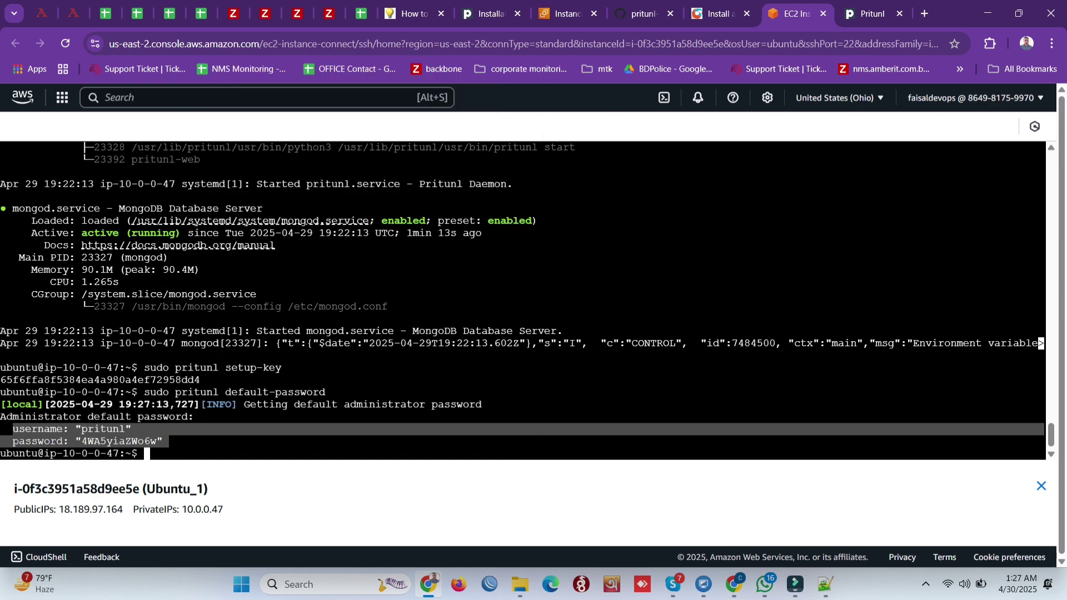
{"action": "left_click", "coordinate": [825, 584]}
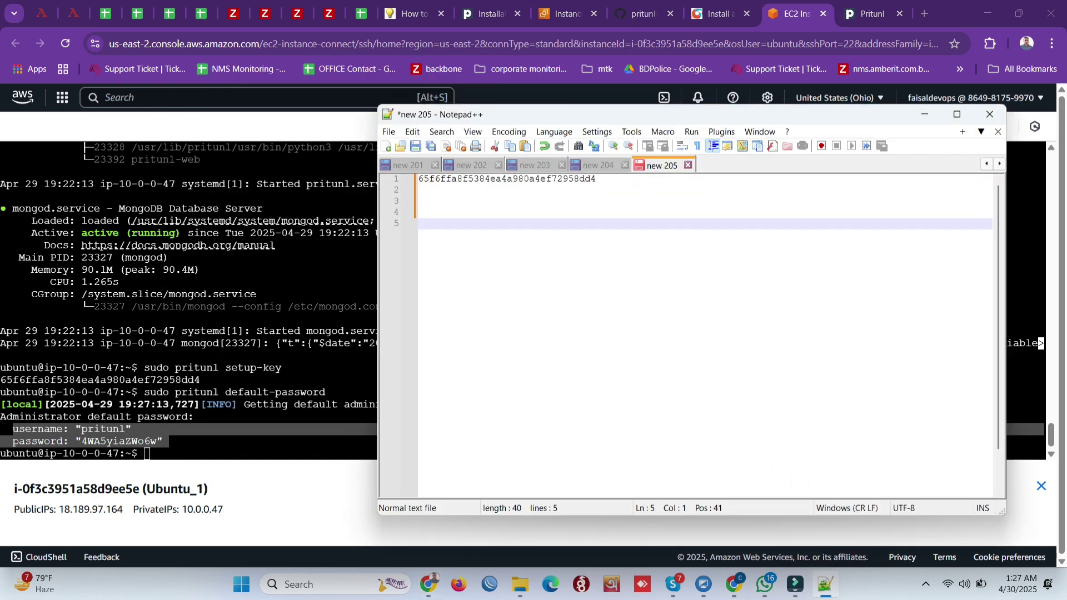
{"action": "right_click", "coordinate": [591, 356]}
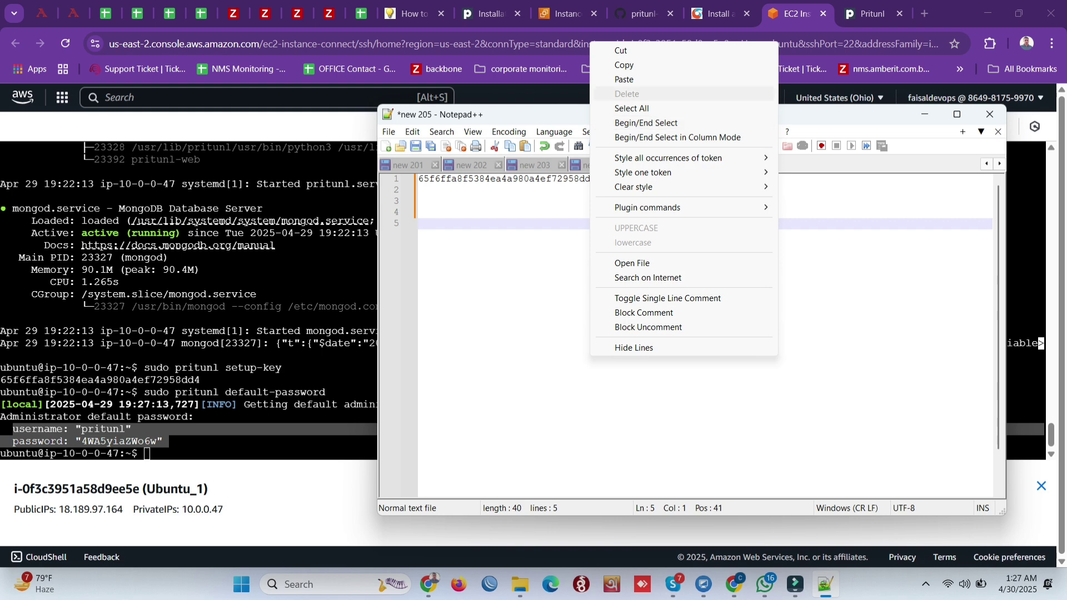
{"action": "left_click", "coordinate": [624, 79]}
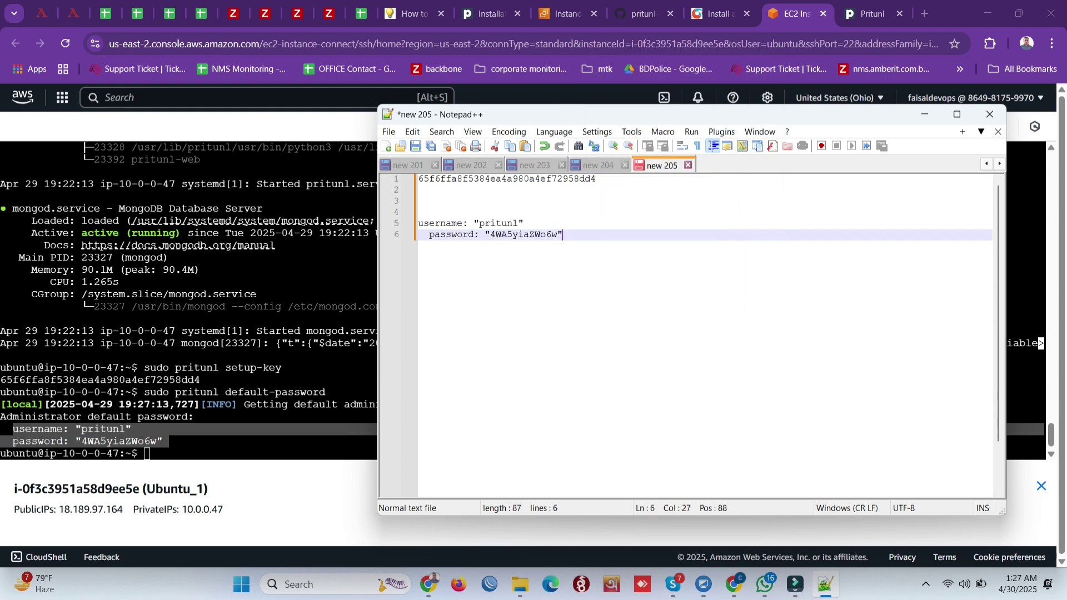
Step: Copy the default username from the terminal output and switch to the Pritunl login page
{"action": "key", "text": "alt+Tab"}
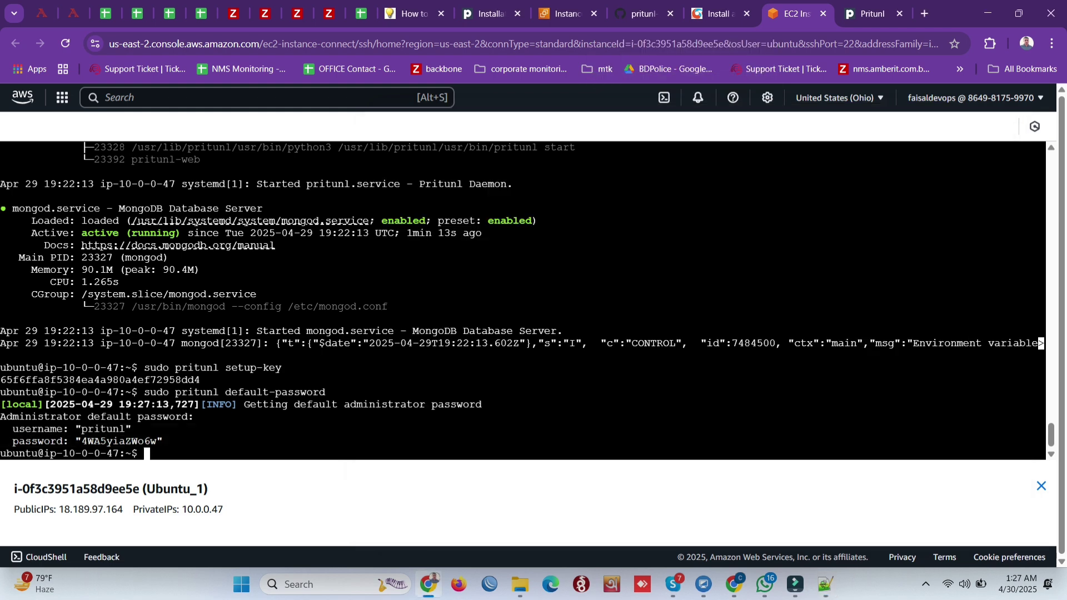
{"action": "left_click_drag", "start_coordinate": [81, 429], "coordinate": [125, 428]}
{"action": "key", "text": "super+c"}
{"action": "right_click", "coordinate": [120, 433]}
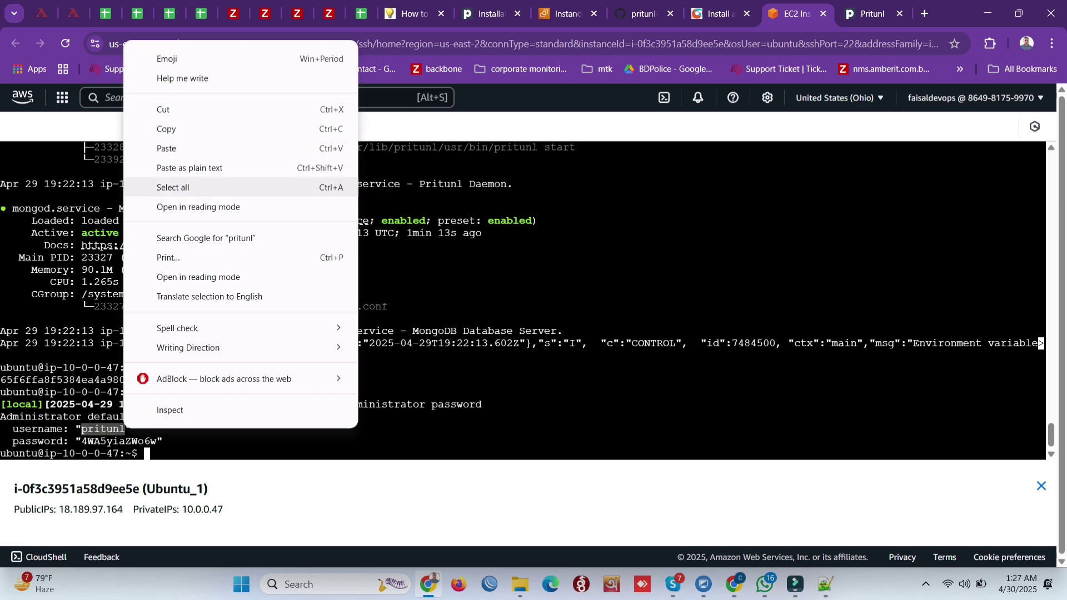
{"action": "left_click", "coordinate": [157, 129]}
{"action": "left_click", "coordinate": [870, 14]}
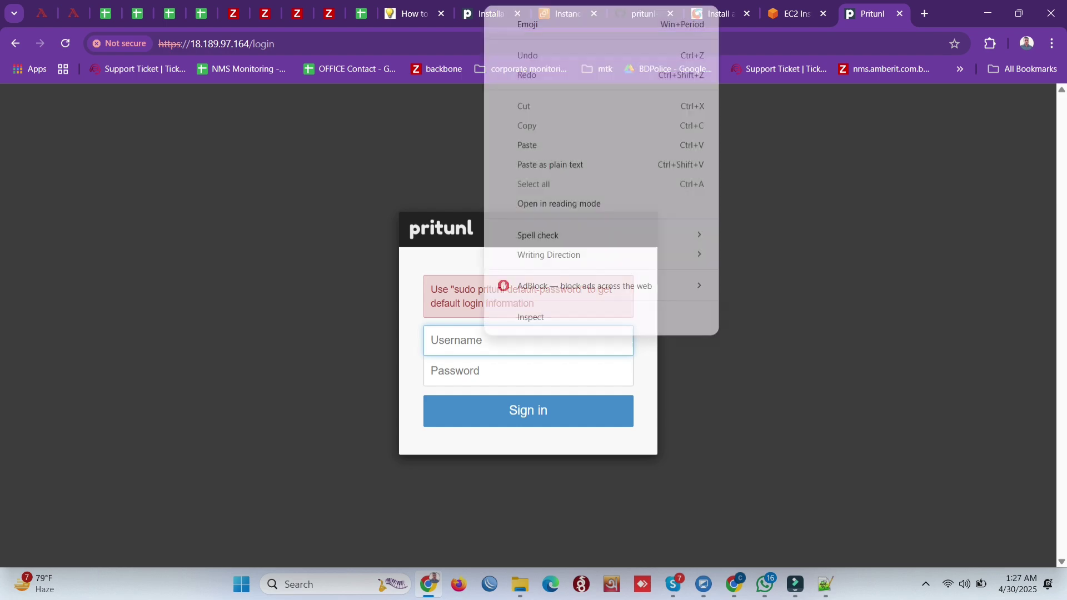
Step: Log in to Pritunl with the default username and the password copied from the terminal
{"action": "right_click", "coordinate": [484, 339]}
{"action": "left_click", "coordinate": [527, 145]}
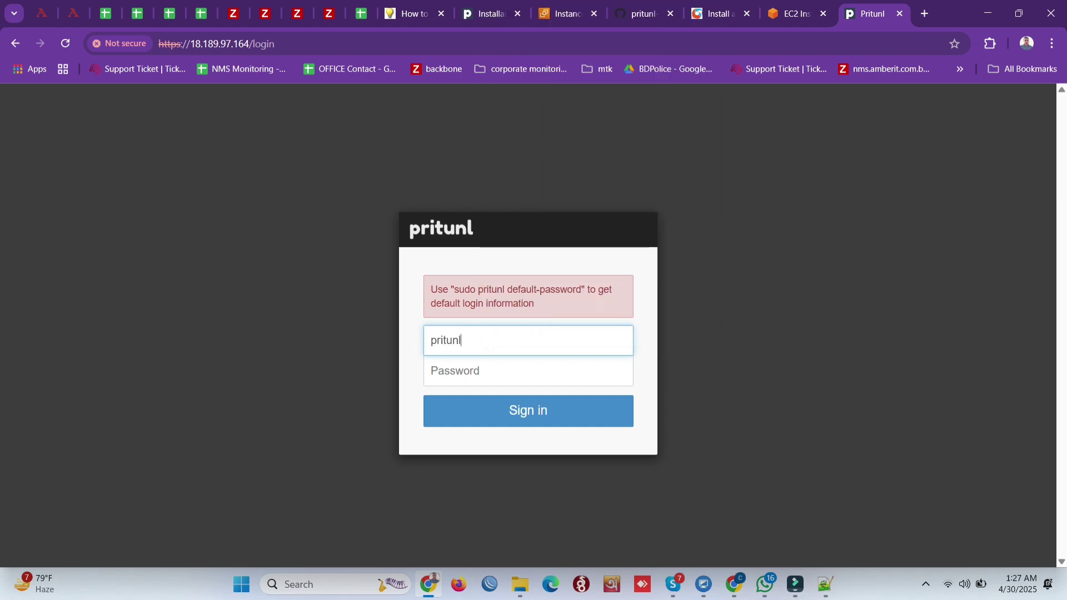
{"action": "left_click", "coordinate": [795, 13]}
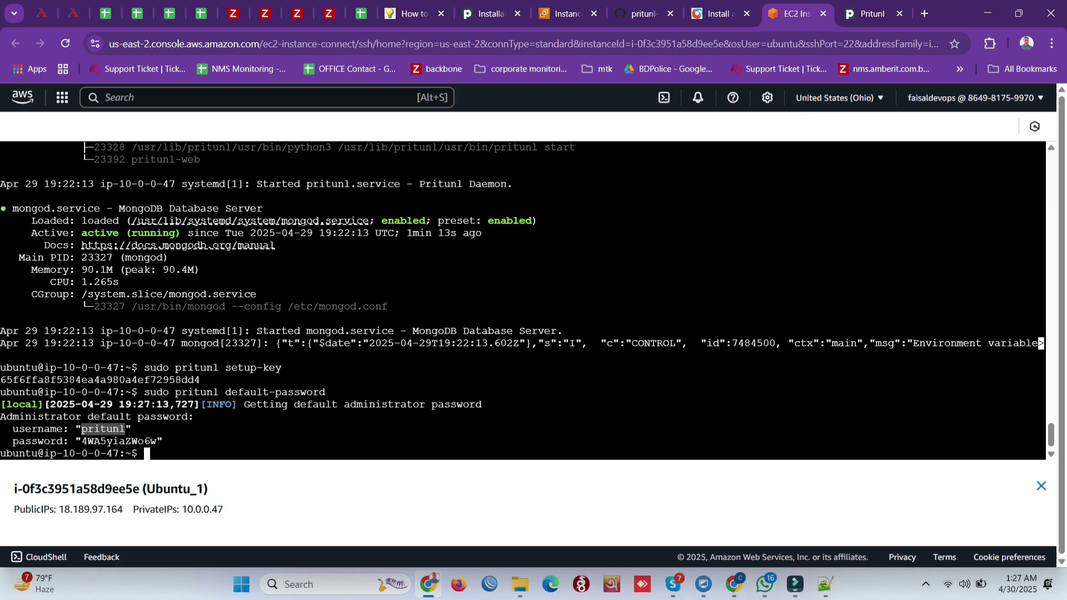
{"action": "left_click_drag", "start_coordinate": [82, 442], "coordinate": [157, 441]}
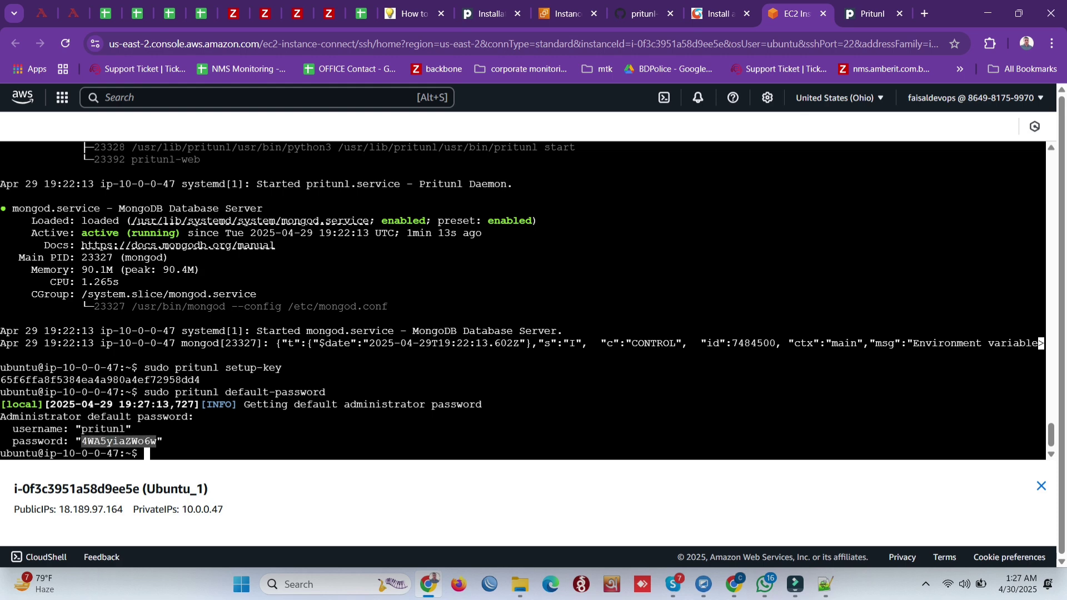
{"action": "right_click", "coordinate": [156, 441]}
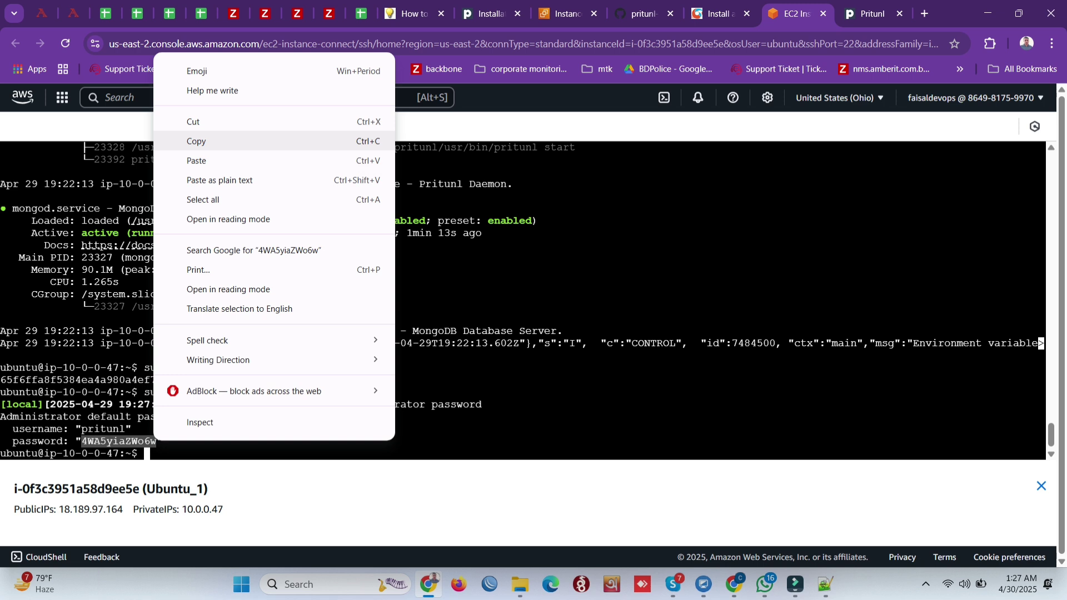
{"action": "left_click", "coordinate": [196, 141]}
{"action": "left_click", "coordinate": [870, 14]}
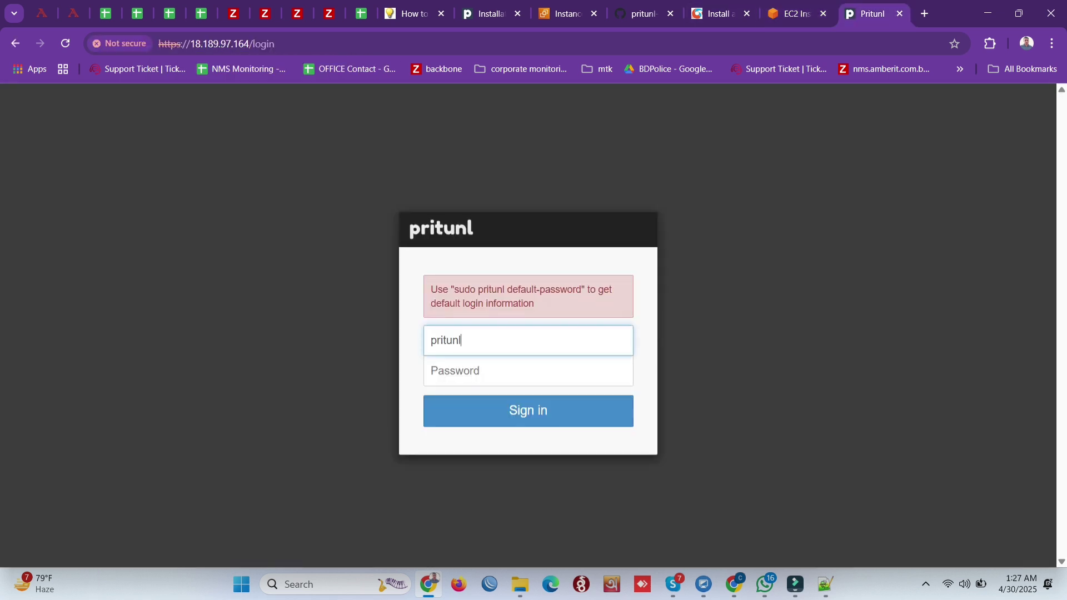
{"action": "left_click", "coordinate": [518, 371]}
{"action": "right_click", "coordinate": [518, 384]}
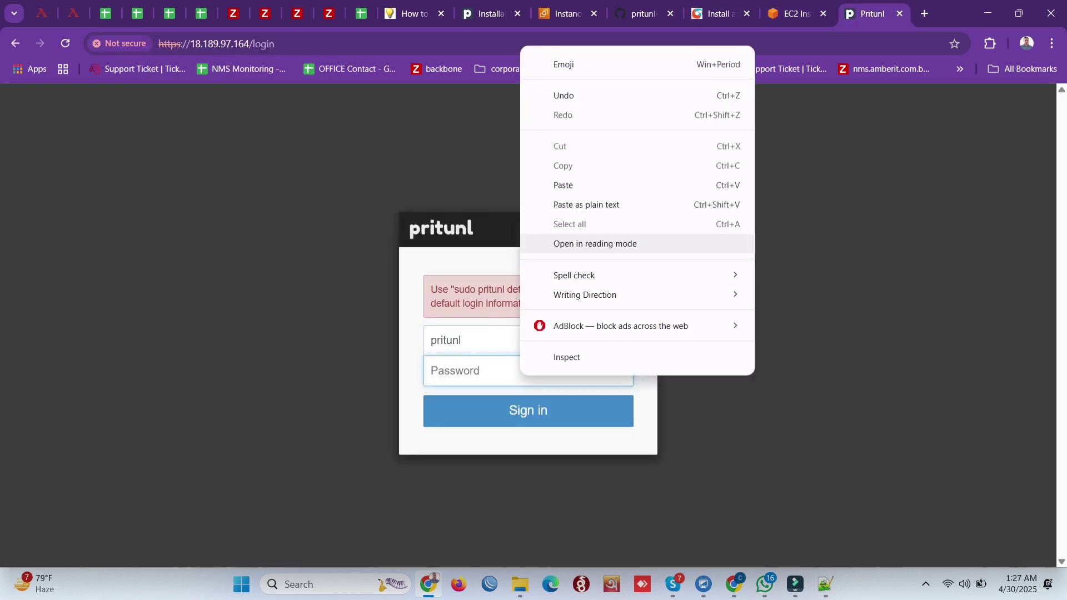
{"action": "left_click", "coordinate": [561, 184]}
{"action": "key", "text": "ctrl+v"}
{"action": "key", "text": "Return"}
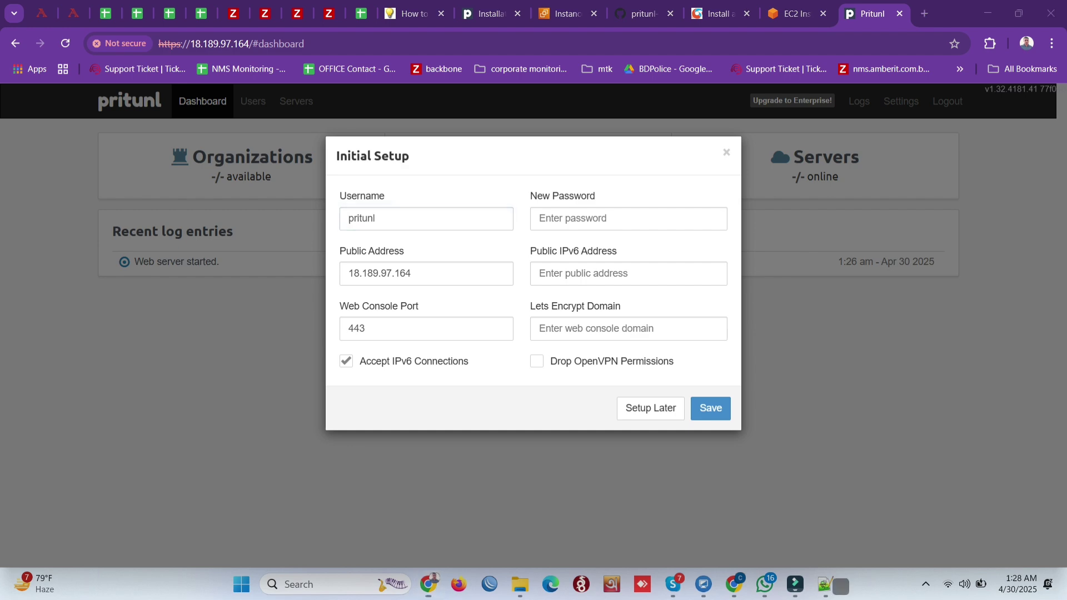
Step: Screenshot the Initial Setup form, then save it with admin username vpnadmin and a new password
{"action": "key", "text": "super+shift+s"}
{"action": "left_click_drag", "start_coordinate": [1, 1], "coordinate": [1066, 599]}
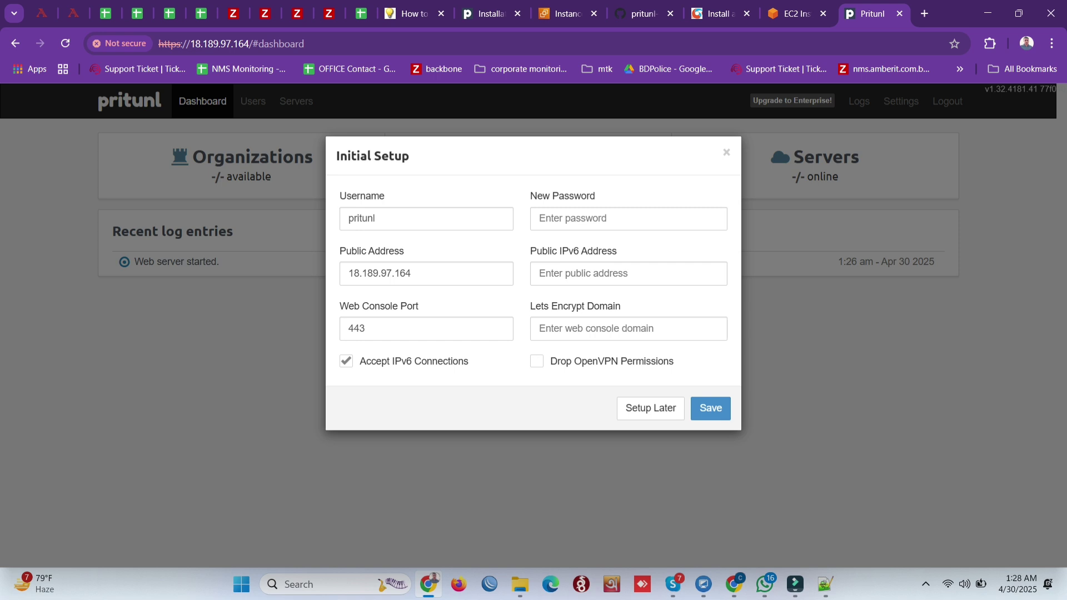
{"action": "left_click", "coordinate": [628, 218]}
{"action": "type", "text": "12"}
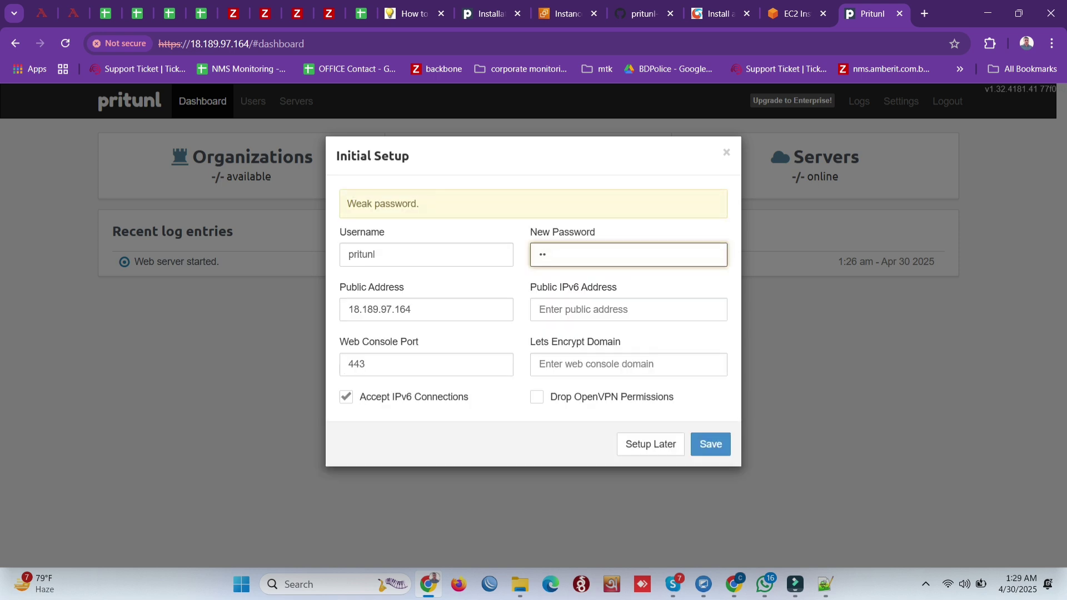
{"action": "type", "text": "345"}
{"action": "type", "text": "6"}
{"action": "triple_click", "coordinate": [389, 254]}
{"action": "type", "text": "vpnadmin"}
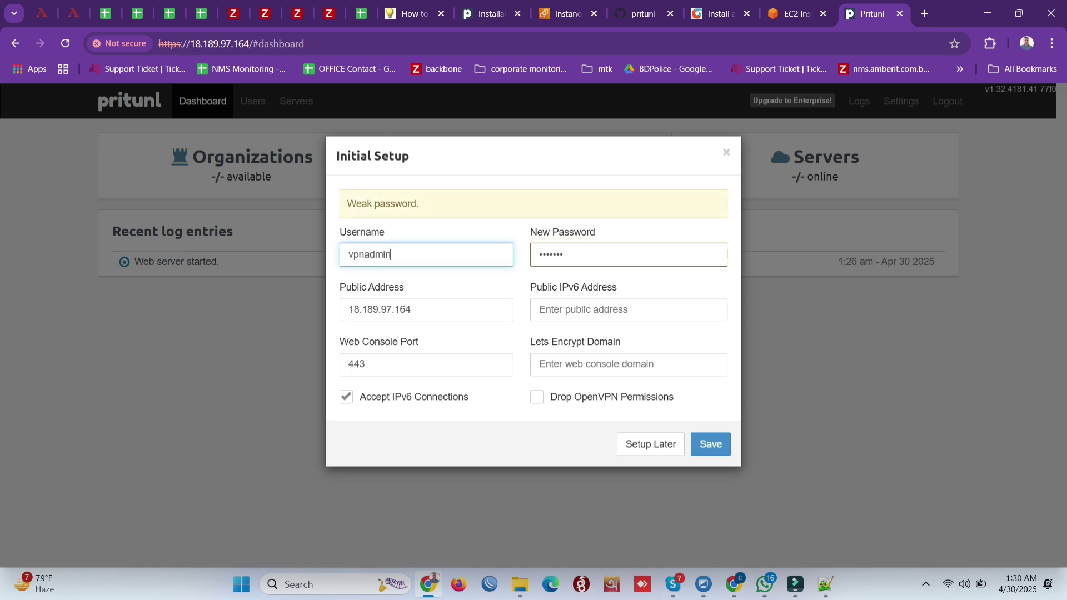
{"action": "left_click", "coordinate": [611, 255]}
{"action": "type", "text": "7"}
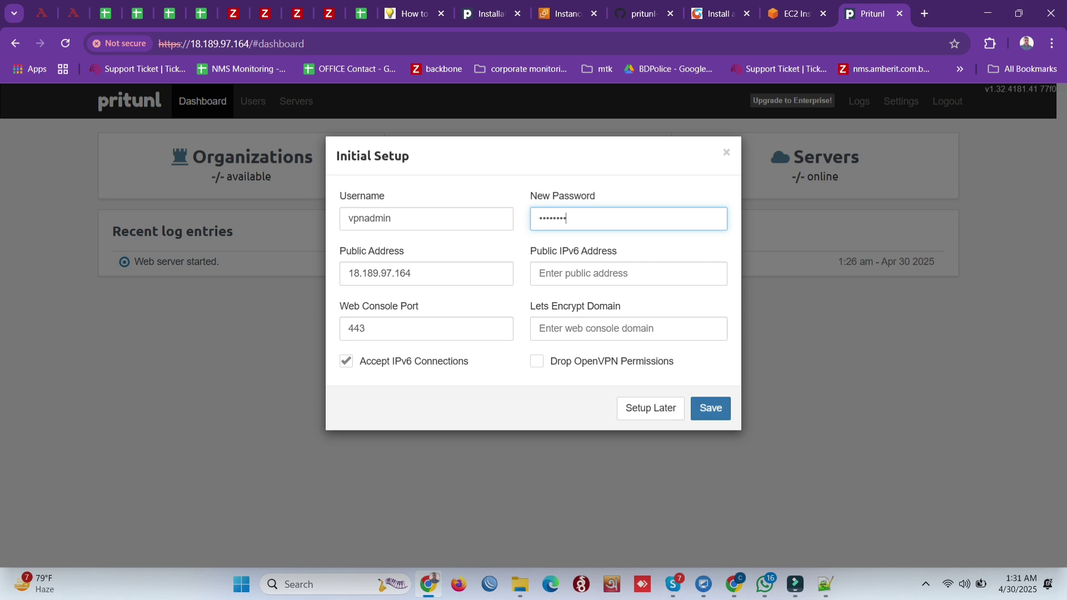
{"action": "left_click", "coordinate": [711, 408]}
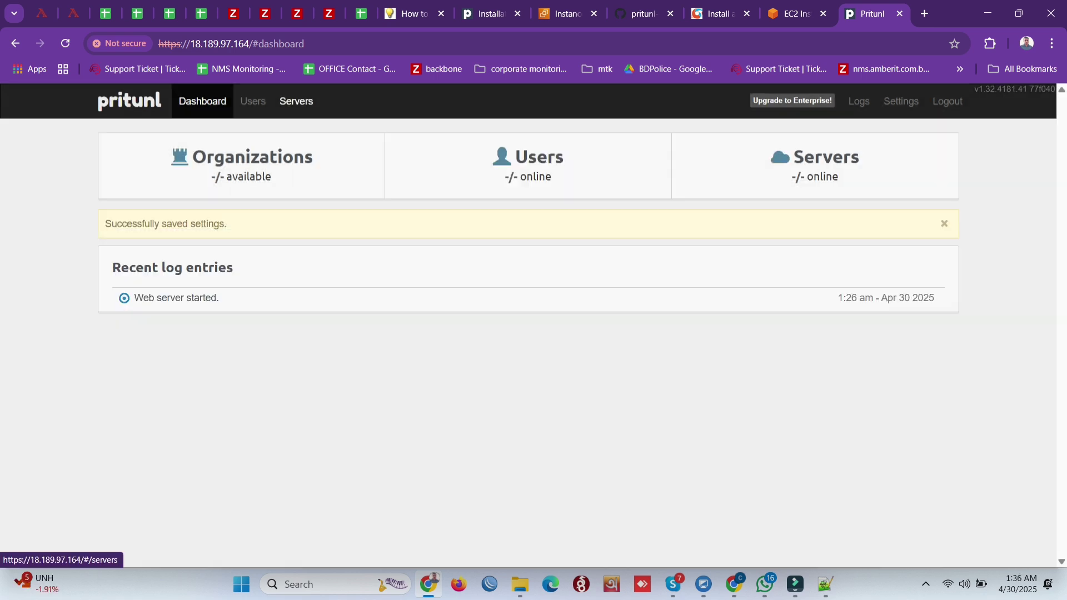
Step: Add a VPN server named FDVPSRV (port 18801/udp, network 192.168.229.0/24)
{"action": "left_click", "coordinate": [297, 101]}
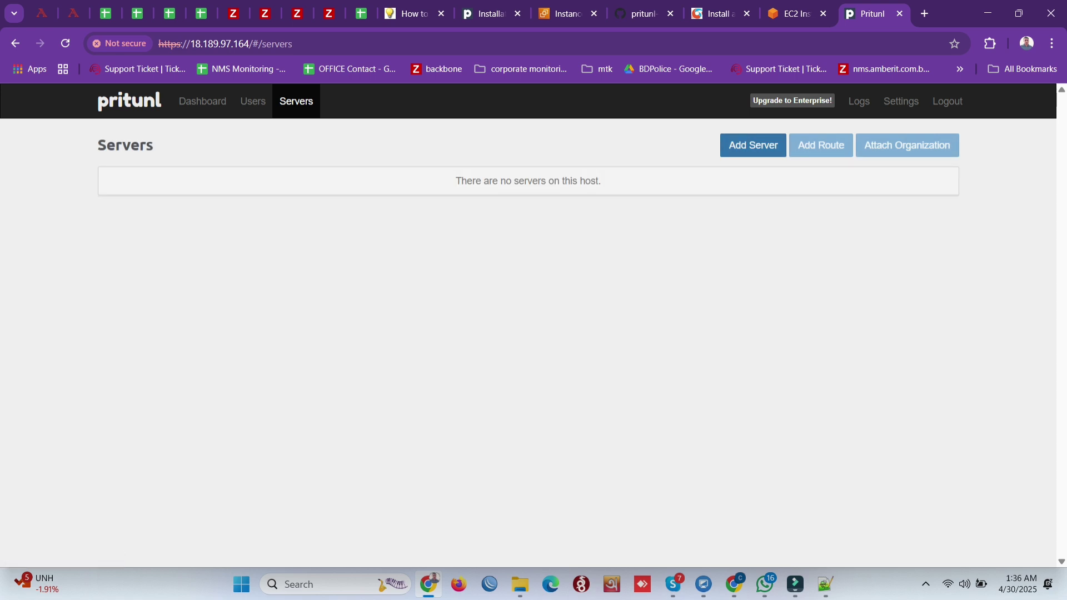
{"action": "left_click", "coordinate": [753, 145]}
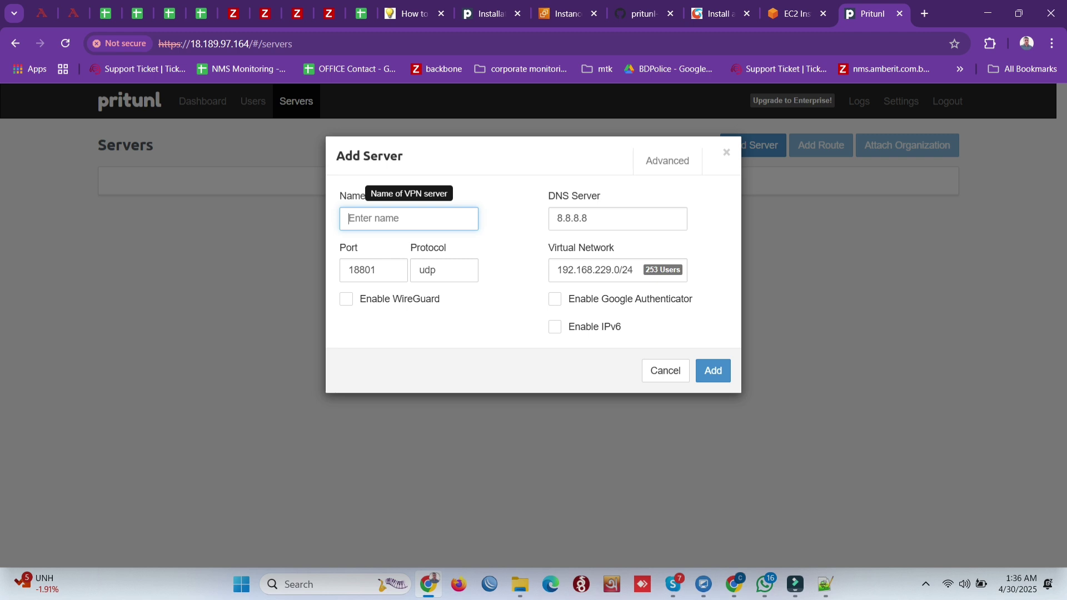
{"action": "type", "text": "FDVP"}
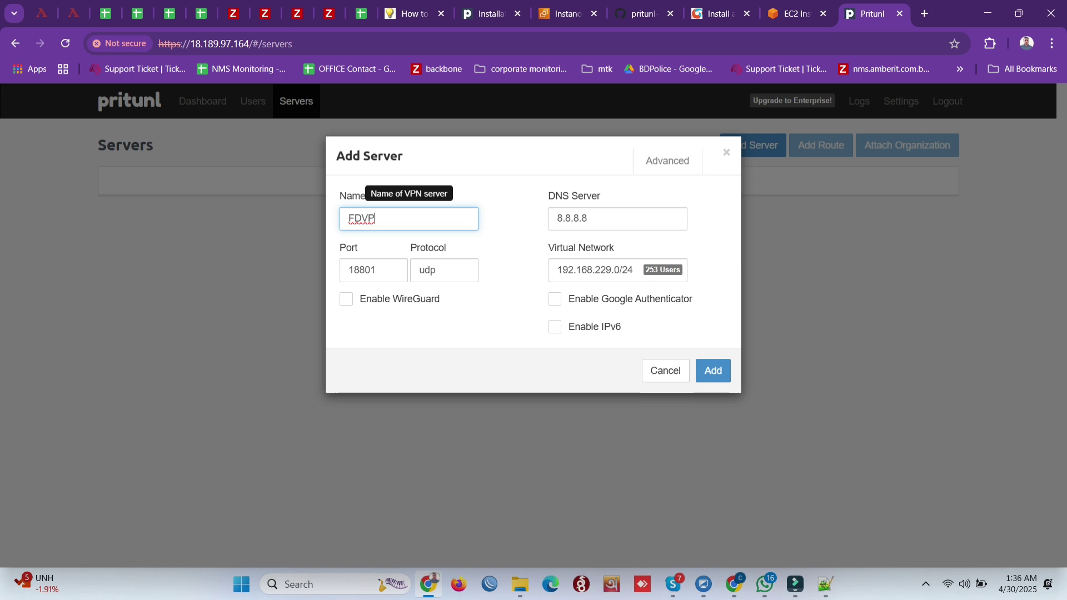
{"action": "type", "text": "SRV"}
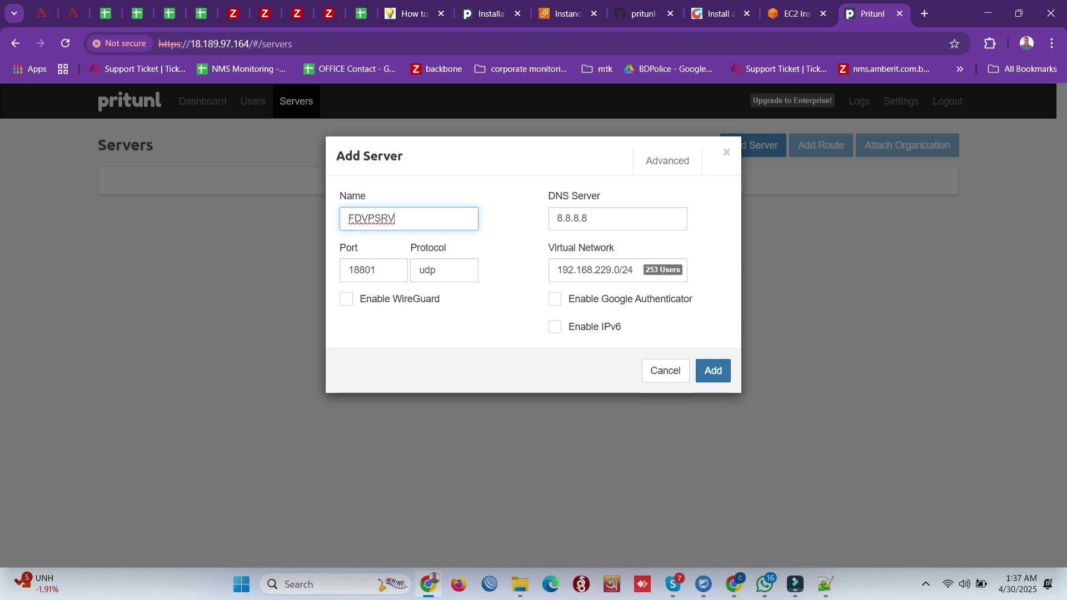
{"action": "key", "text": "Return"}
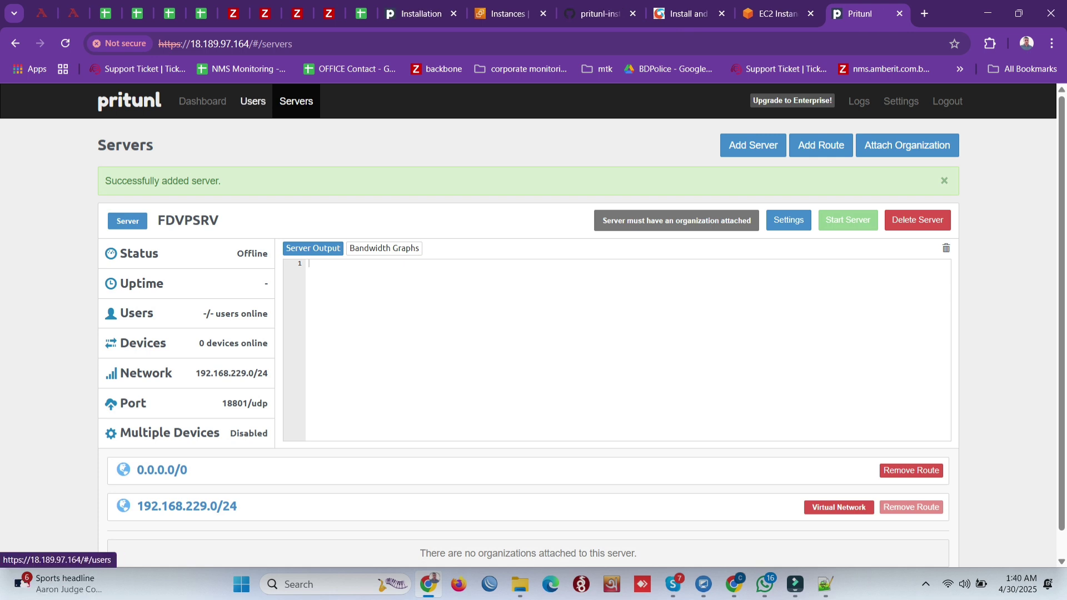
Step: Add an organization named FDORG from the Users page
{"action": "left_click", "coordinate": [253, 102]}
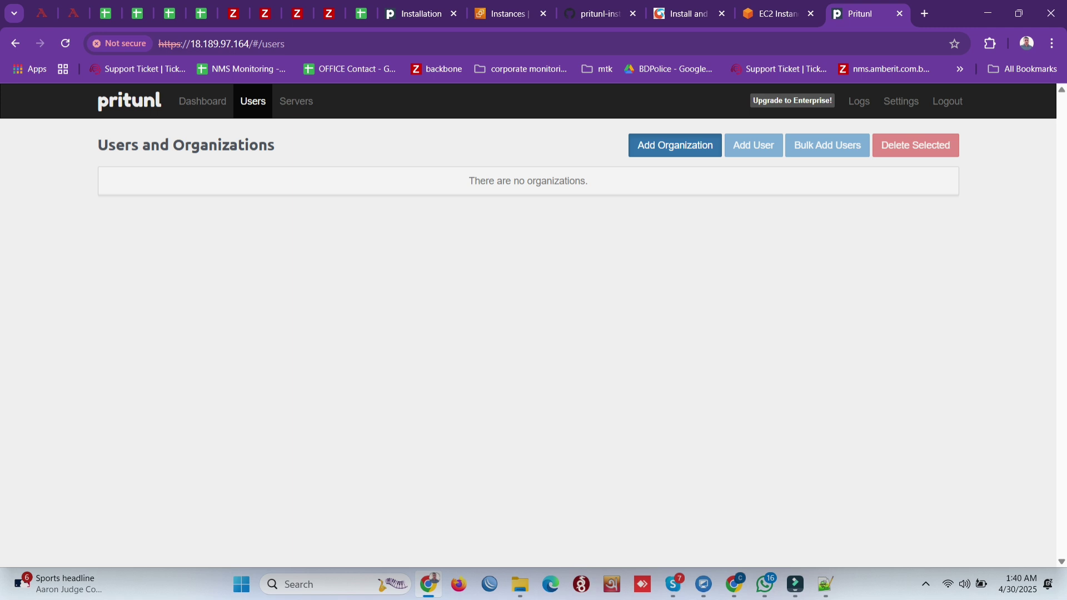
{"action": "left_click", "coordinate": [674, 145]}
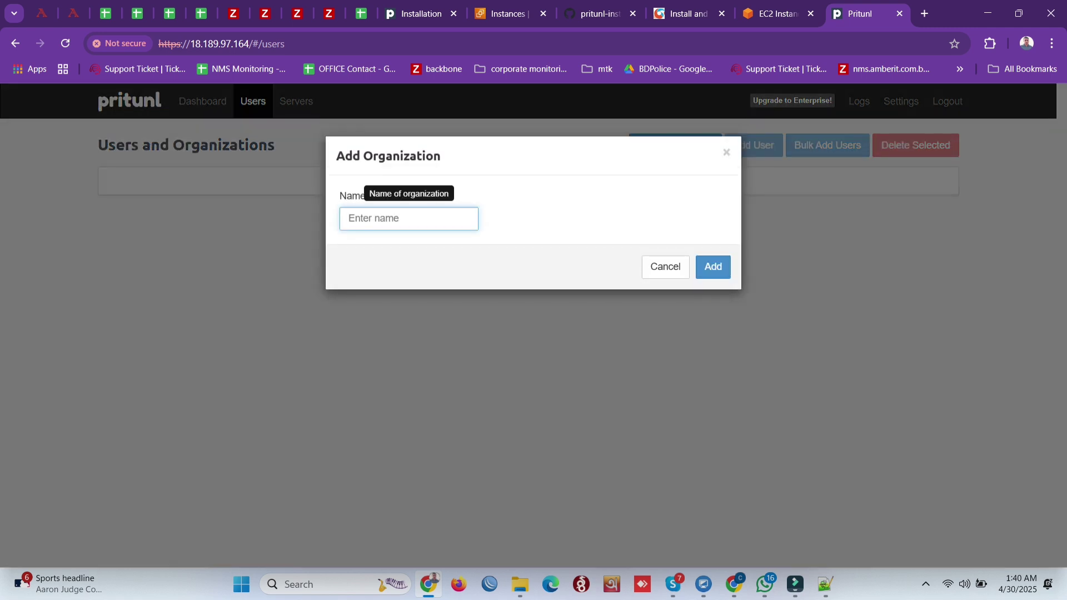
{"action": "type", "text": "FDORG"}
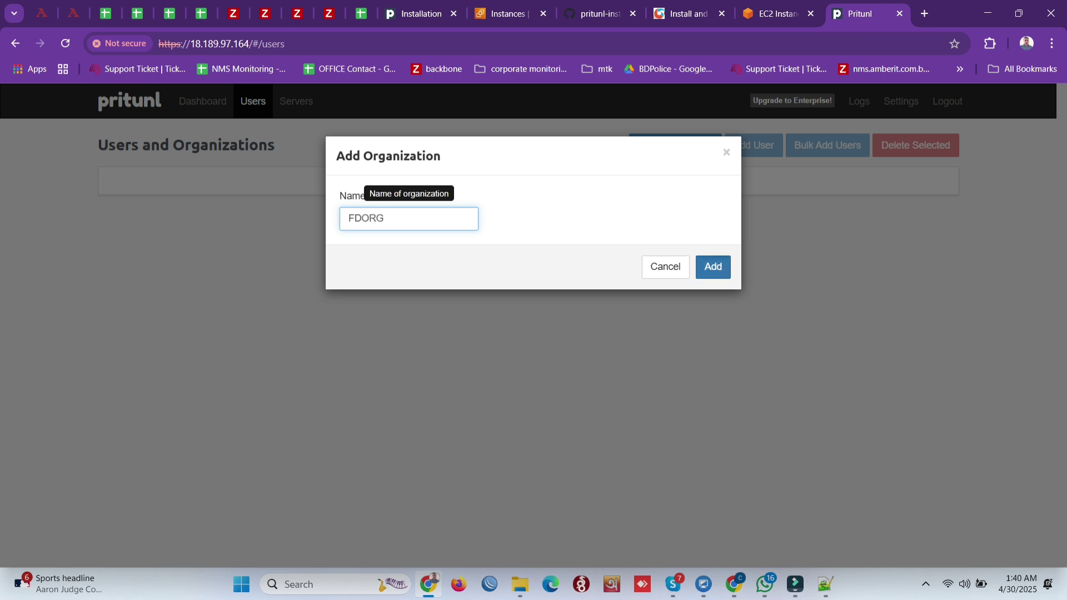
{"action": "left_click", "coordinate": [713, 267]}
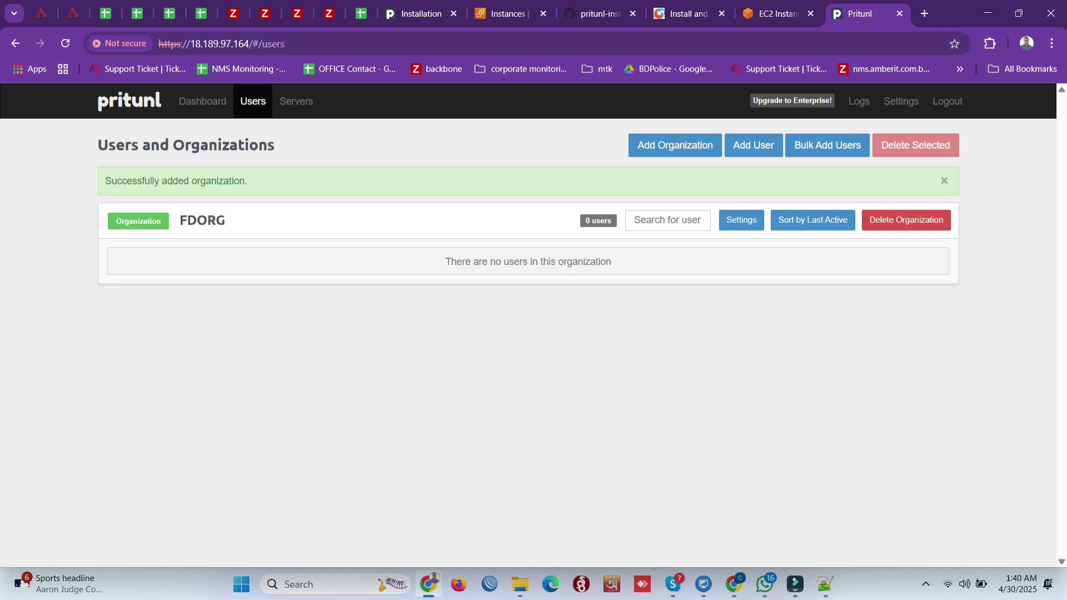
Step: Add user FDUSER to FDORG, re-entering the PIN until it is accepted
{"action": "left_click", "coordinate": [754, 145]}
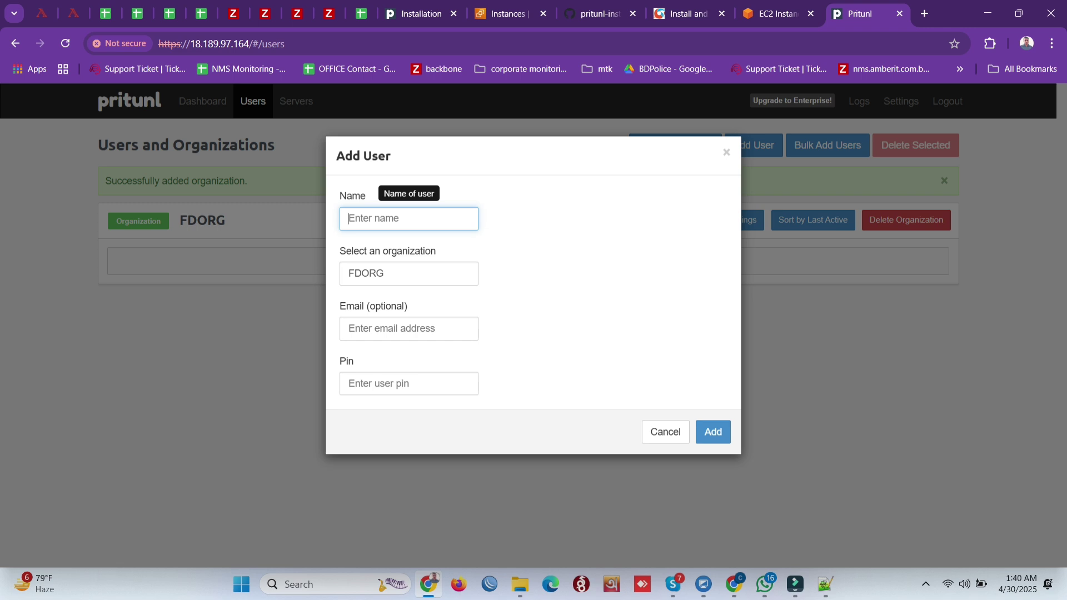
{"action": "type", "text": "FD"}
{"action": "type", "text": "USER"}
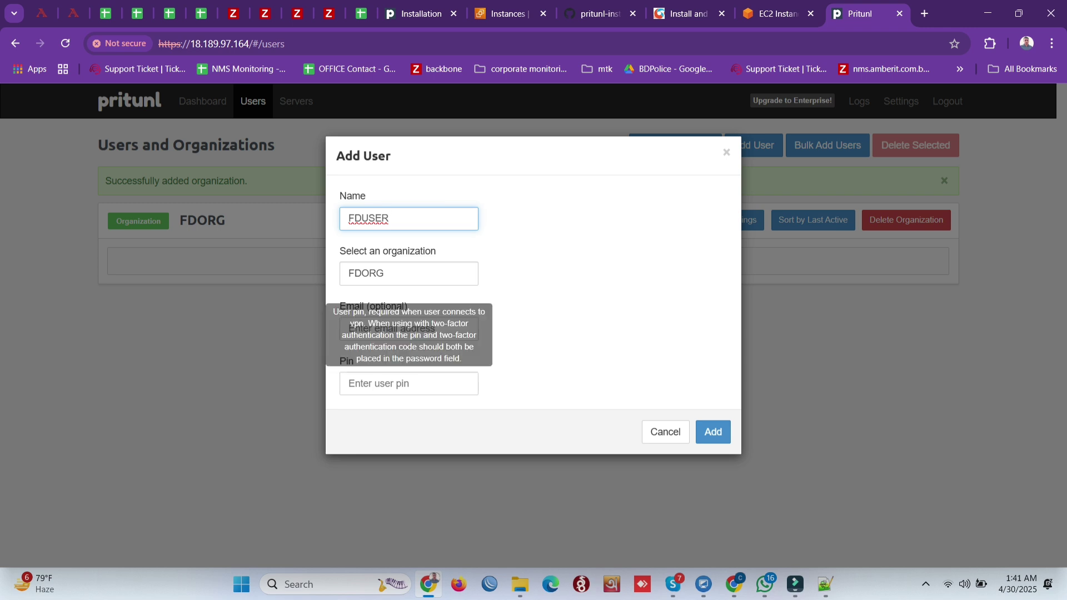
{"action": "left_click", "coordinate": [408, 383]}
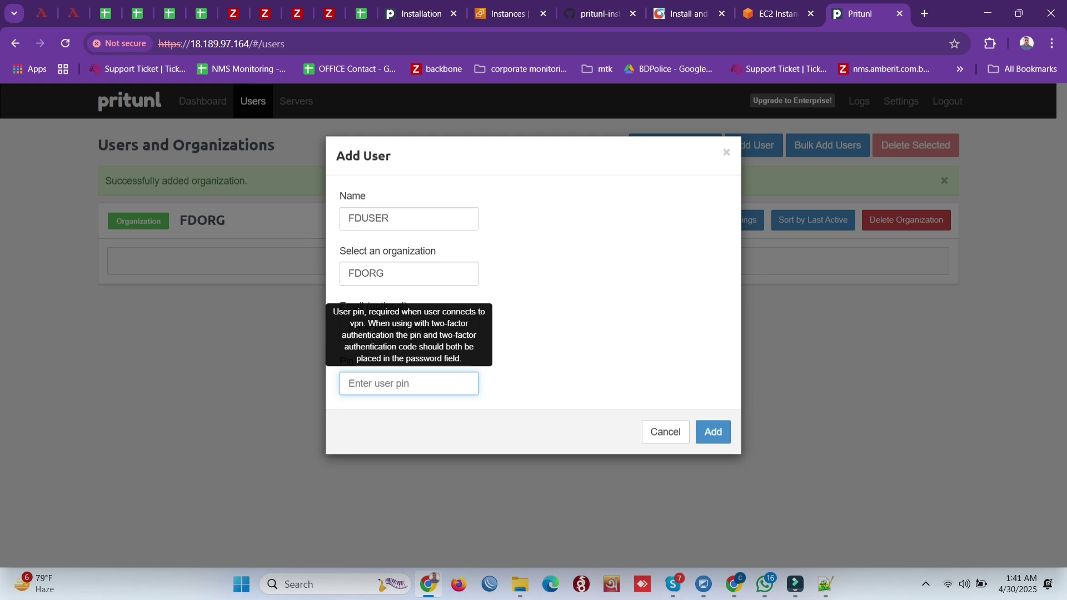
{"action": "type", "text": "1234567"}
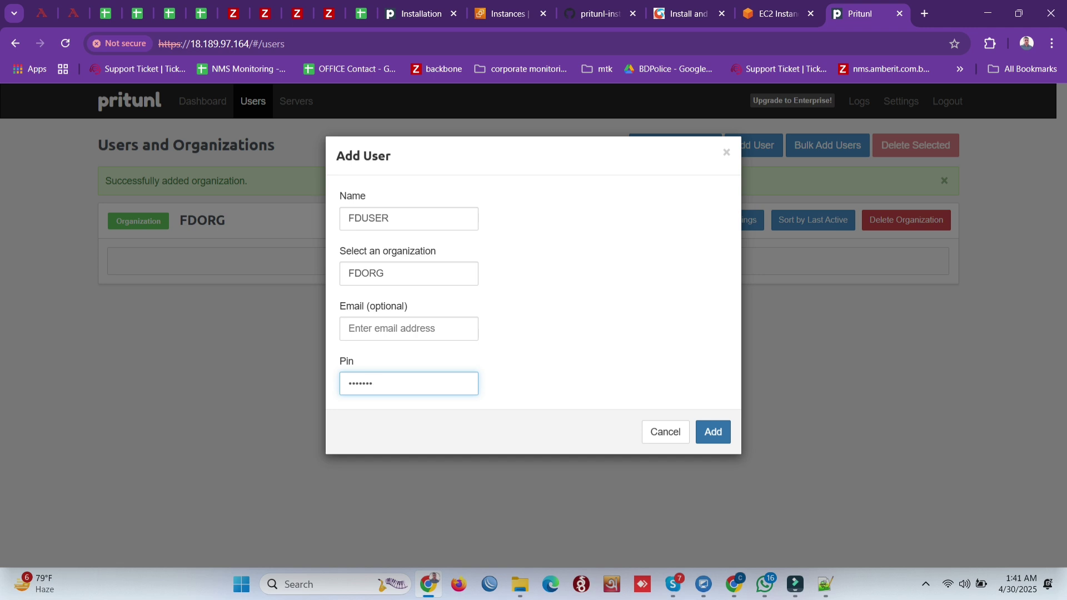
{"action": "key", "text": "Return"}
{"action": "type", "text": "1234"}
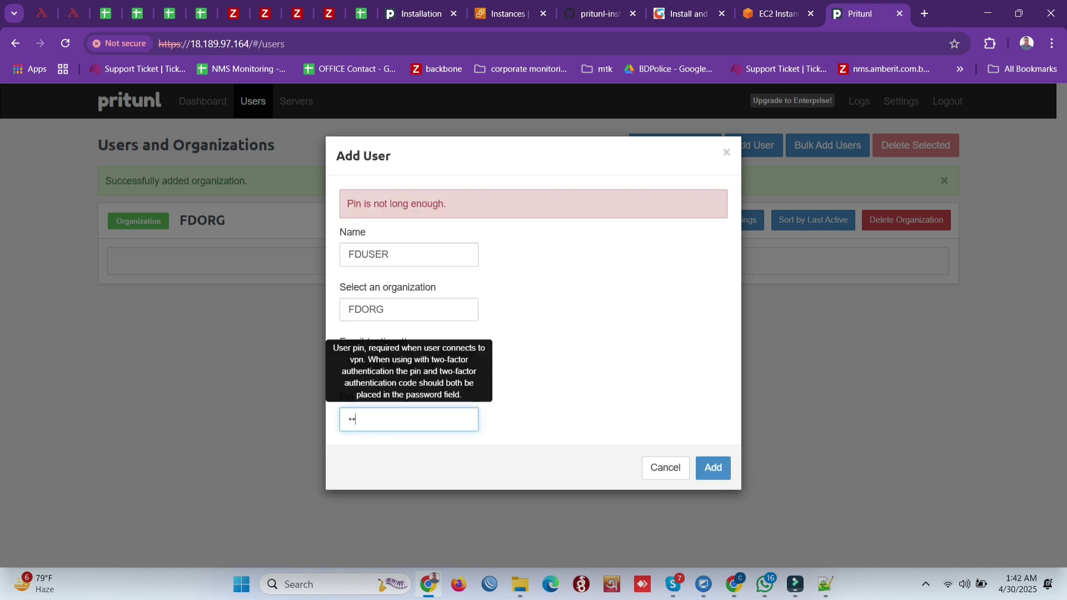
{"action": "type", "text": "56"}
{"action": "key", "text": "Return"}
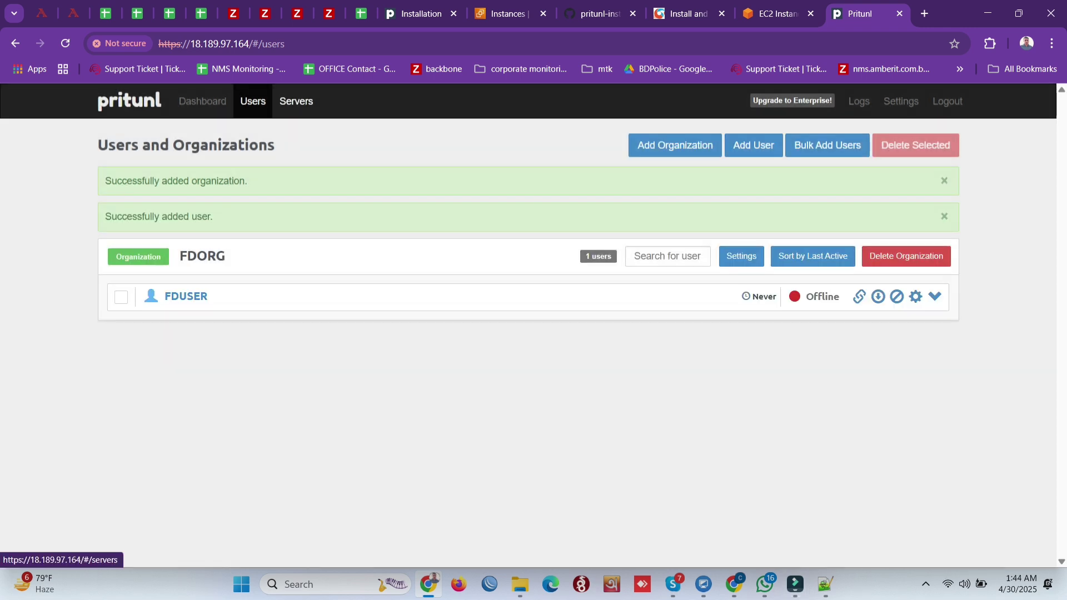
Step: Attach organization FDORG to server FDVPSRV so the server comes online
{"action": "left_click", "coordinate": [296, 100]}
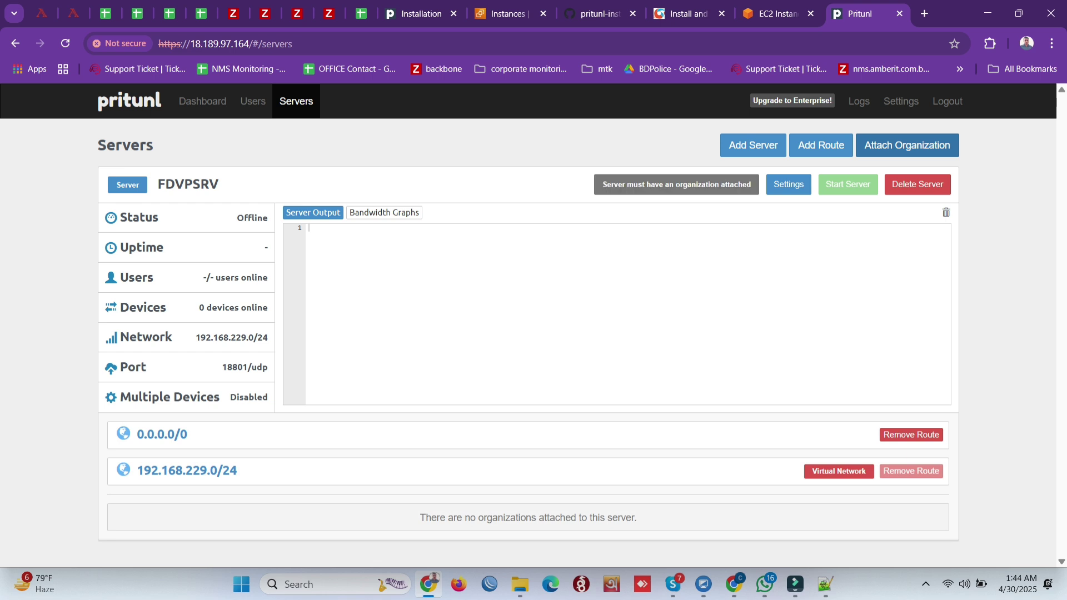
{"action": "left_click", "coordinate": [907, 145]}
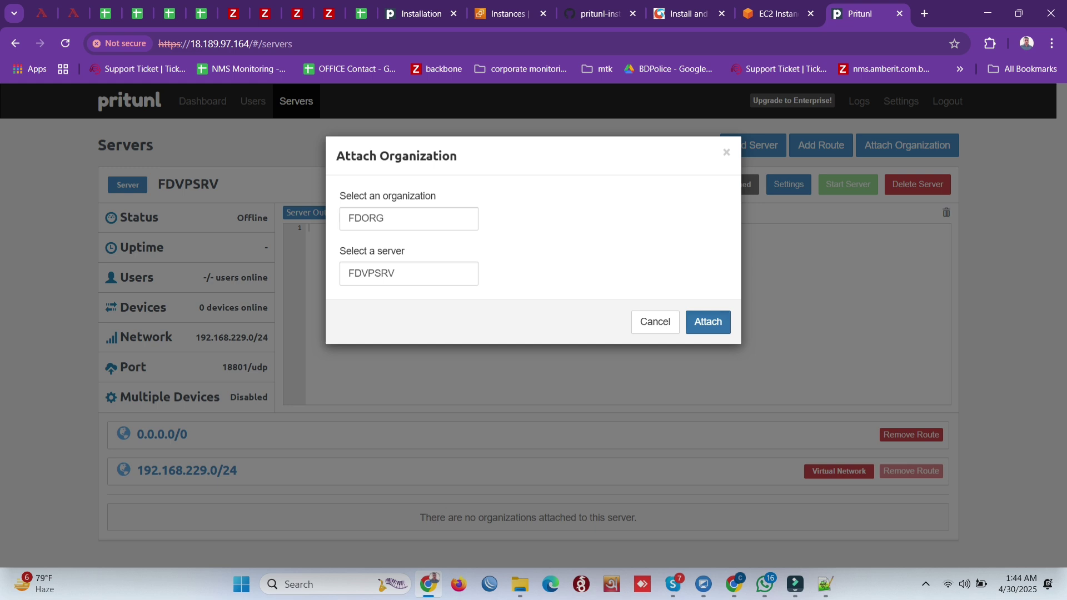
{"action": "left_click", "coordinate": [708, 322]}
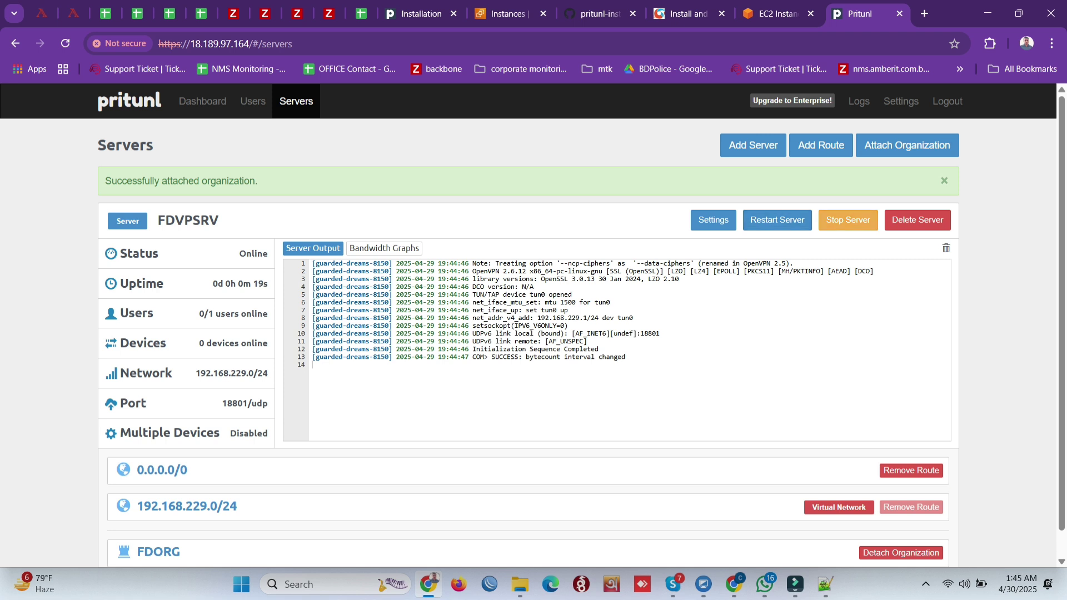
{"action": "scroll", "coordinate": [529, 328], "scroll_direction": "down", "scroll_amount": 1}
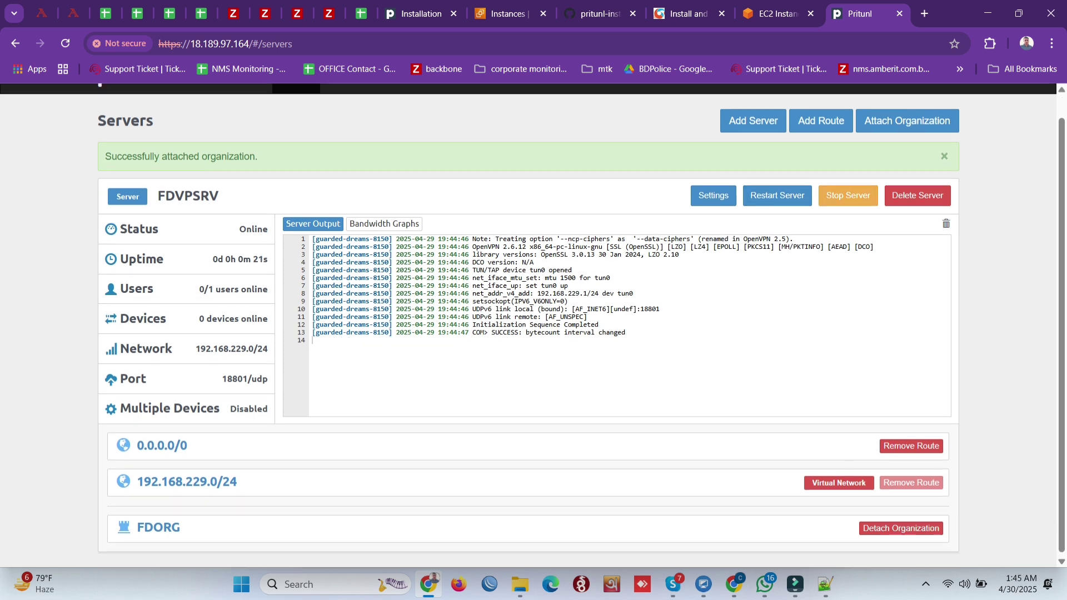
{"action": "scroll", "coordinate": [528, 328], "scroll_direction": "up", "scroll_amount": 1}
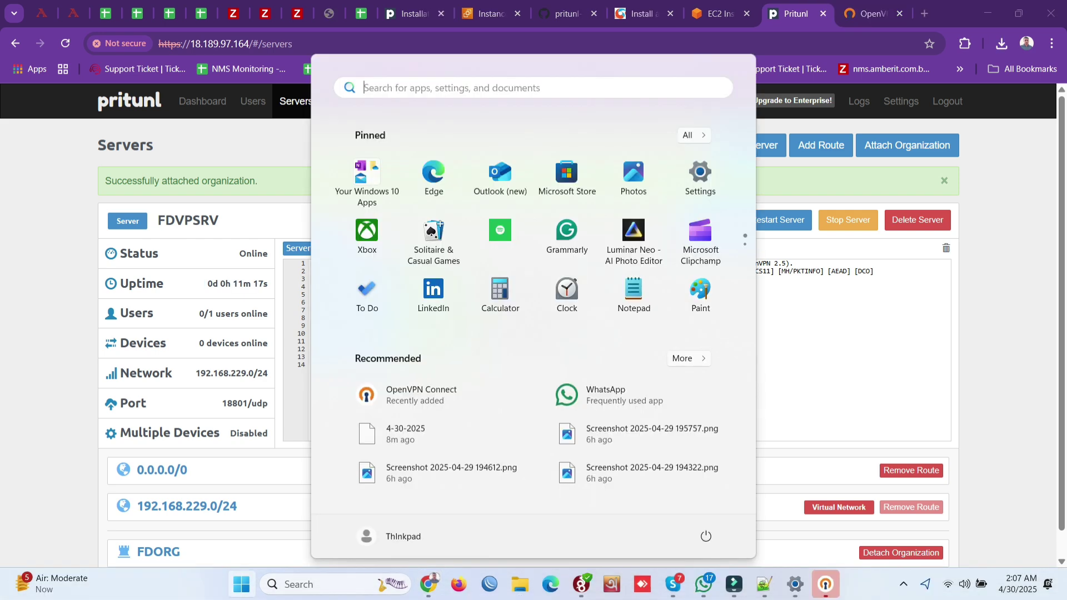
Step: Set the OpenVPN Connect window aside and go back to Pritunl's Users page
{"action": "left_click", "coordinate": [825, 583]}
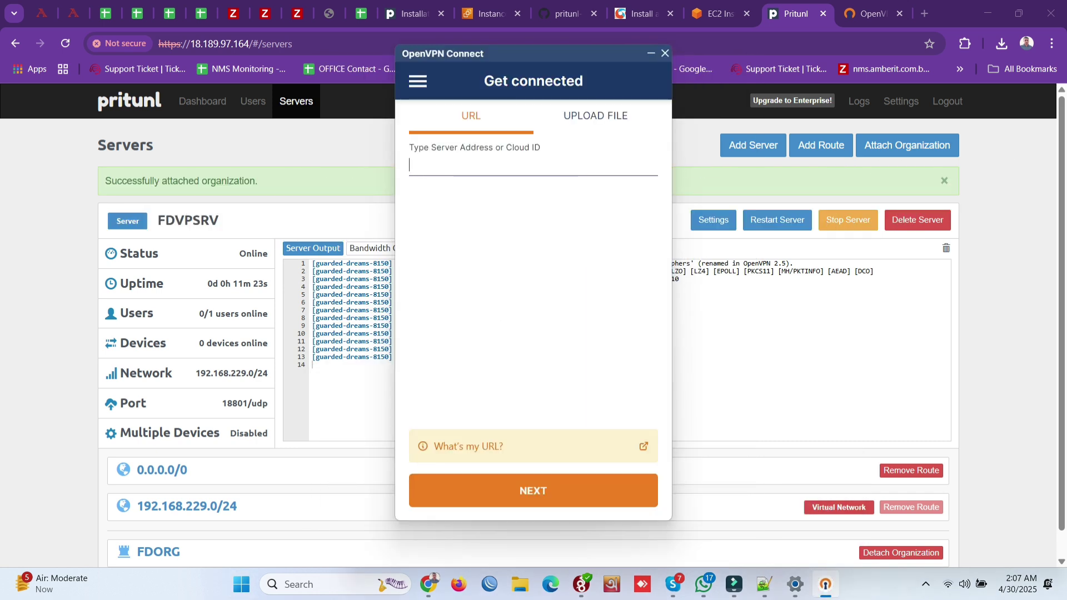
{"action": "key", "text": "alt+Tab"}
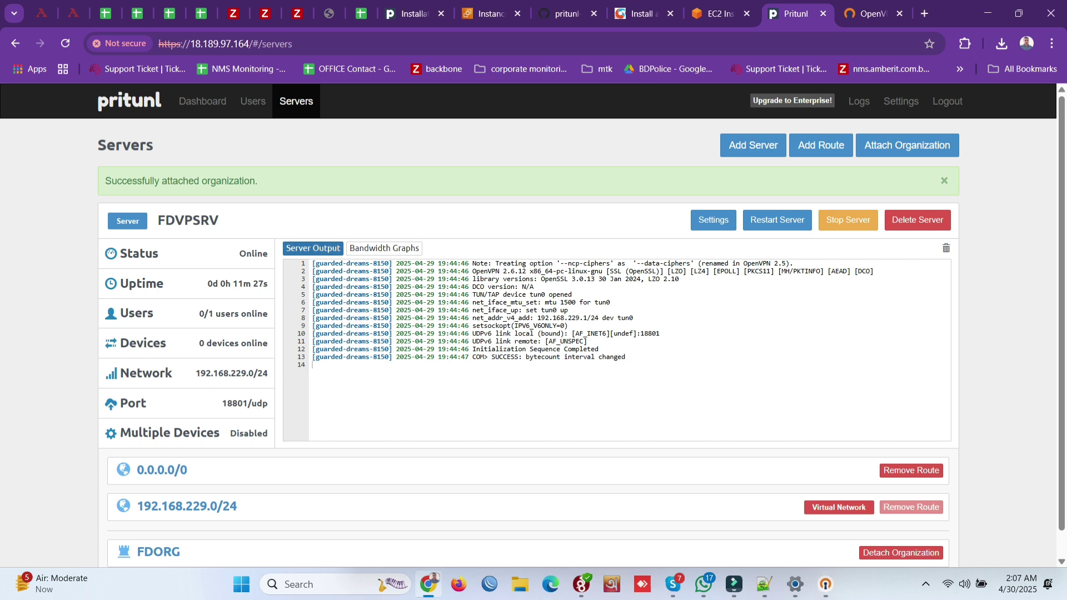
{"action": "left_click", "coordinate": [252, 101]}
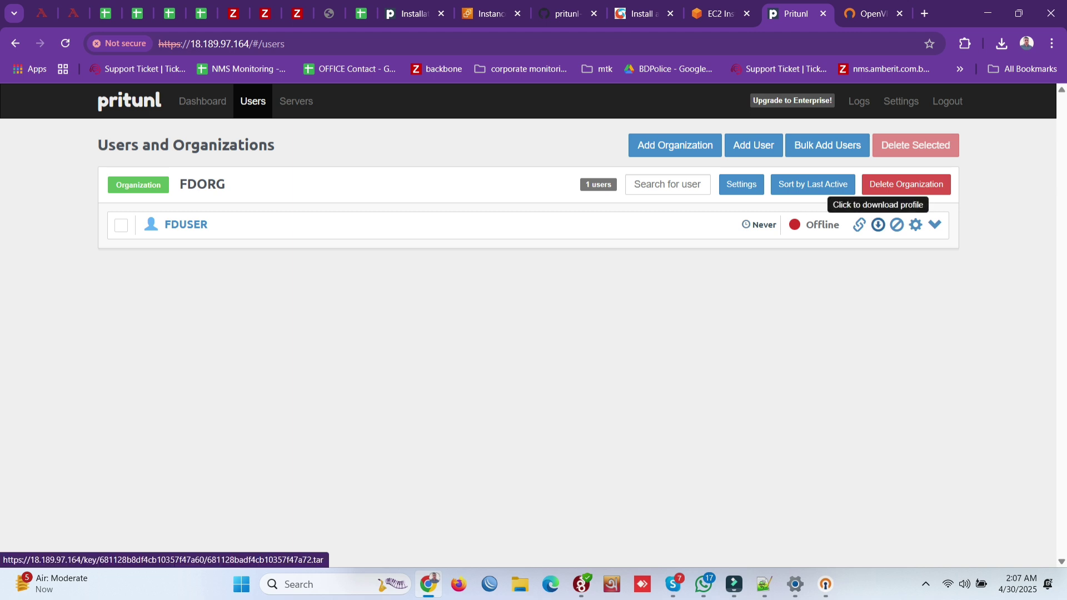
Step: Save FDUSER's profile as FDUSER.tar in Downloads, then show its temporary profile links
{"action": "left_click", "coordinate": [878, 224]}
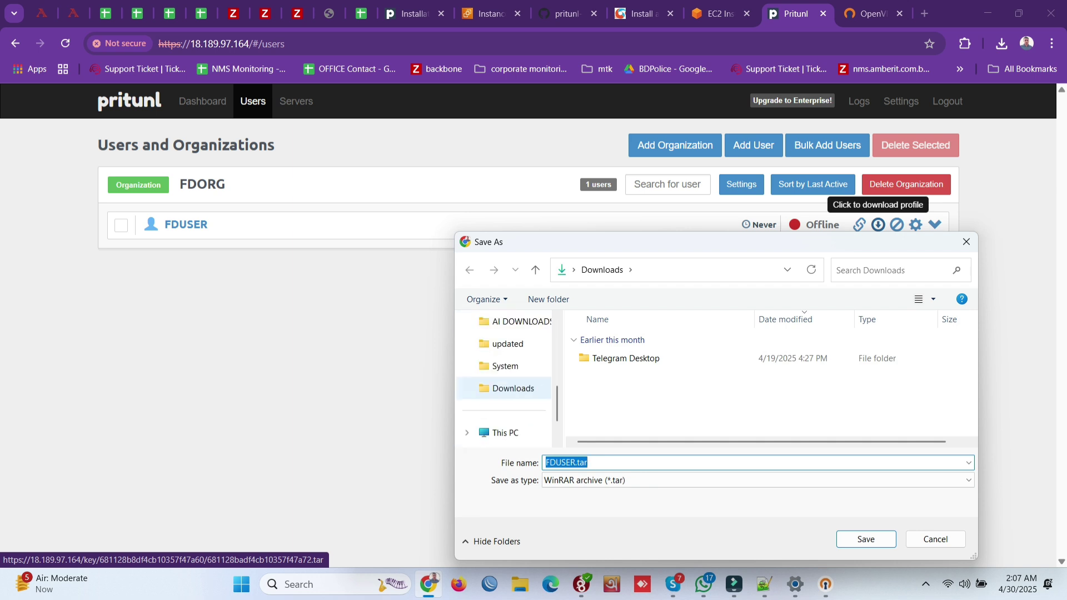
{"action": "scroll", "coordinate": [506, 388], "scroll_direction": "up", "scroll_amount": 1}
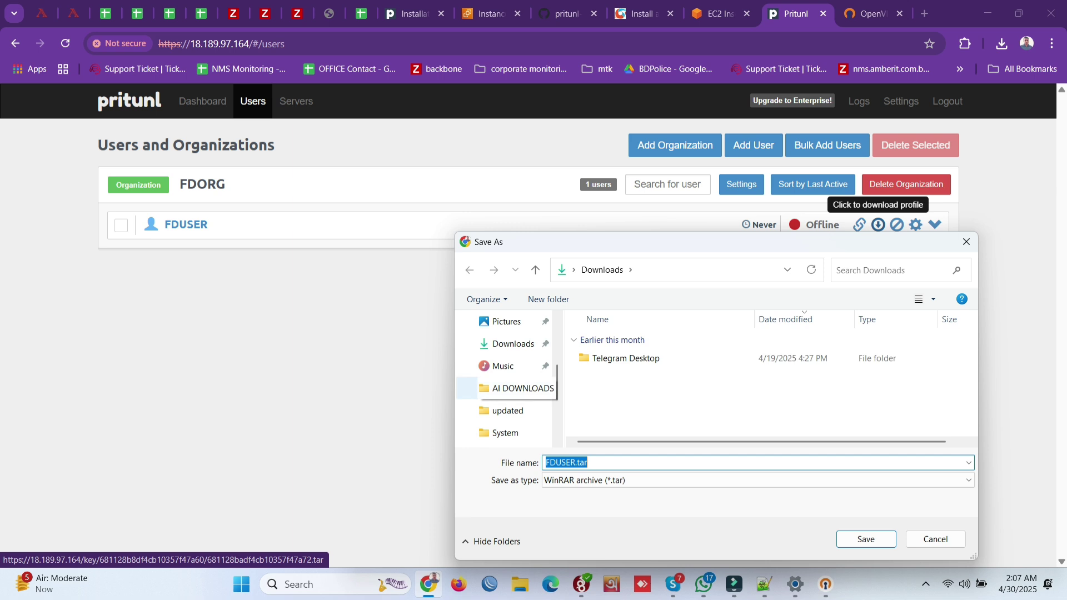
{"action": "left_click", "coordinate": [514, 344]}
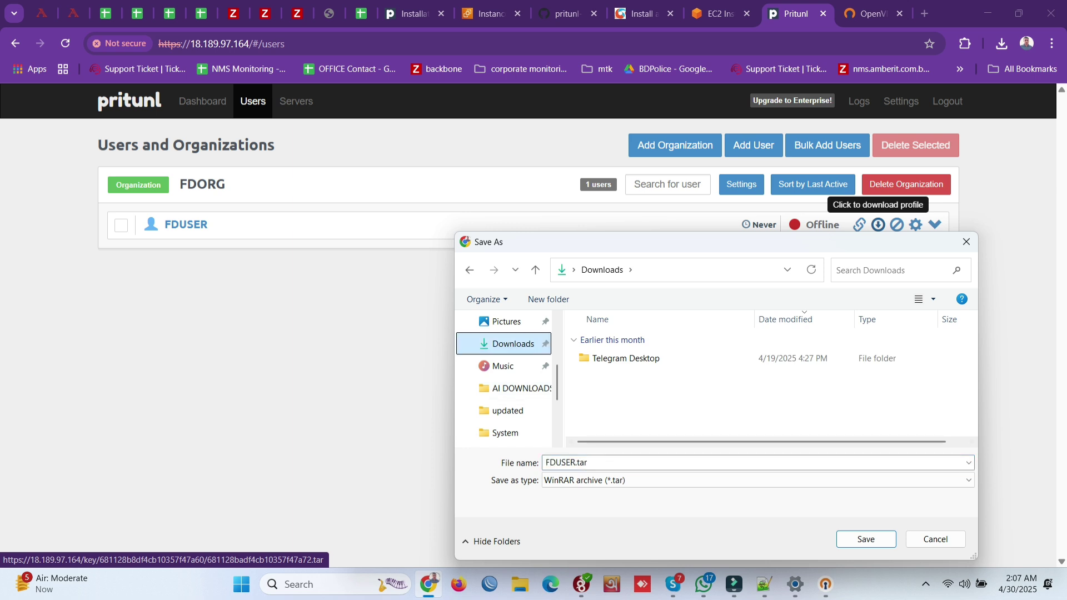
{"action": "left_click", "coordinate": [867, 539]}
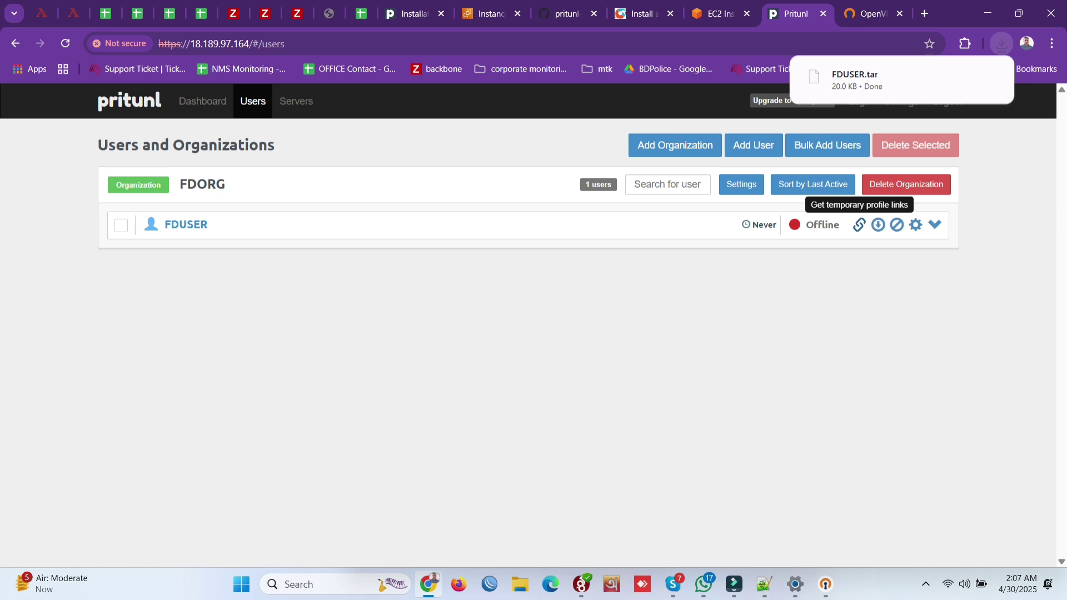
{"action": "left_click", "coordinate": [860, 225]}
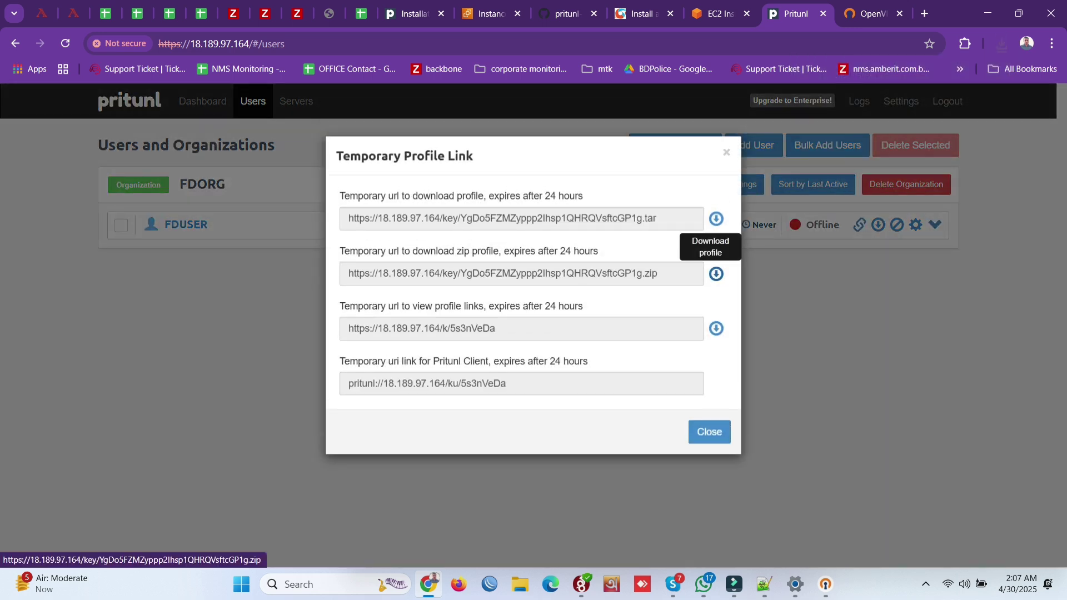
Step: Save the zip profile FDORG_FDUSER.zip to Downloads and show FDUSER.tar in File Explorer
{"action": "left_click", "coordinate": [716, 273]}
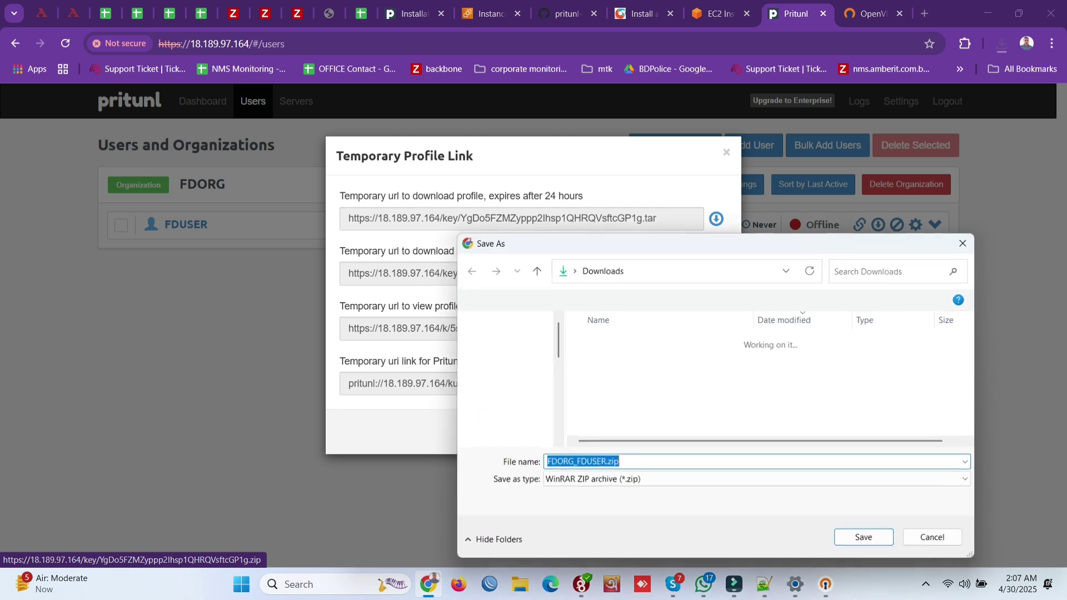
{"action": "scroll", "coordinate": [505, 371], "scroll_direction": "down", "scroll_amount": 3}
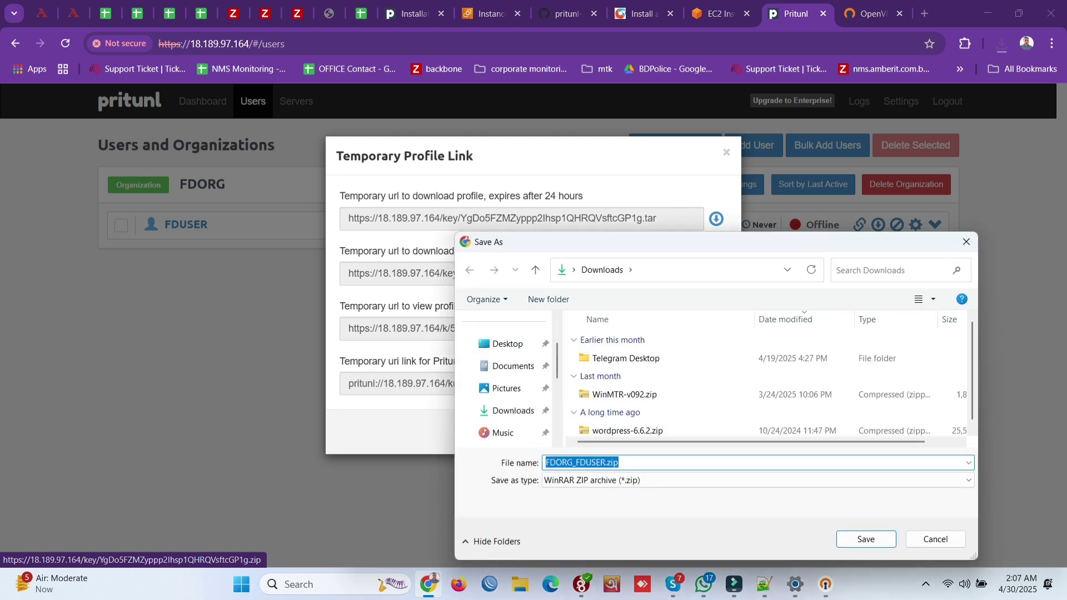
{"action": "left_click", "coordinate": [513, 411]}
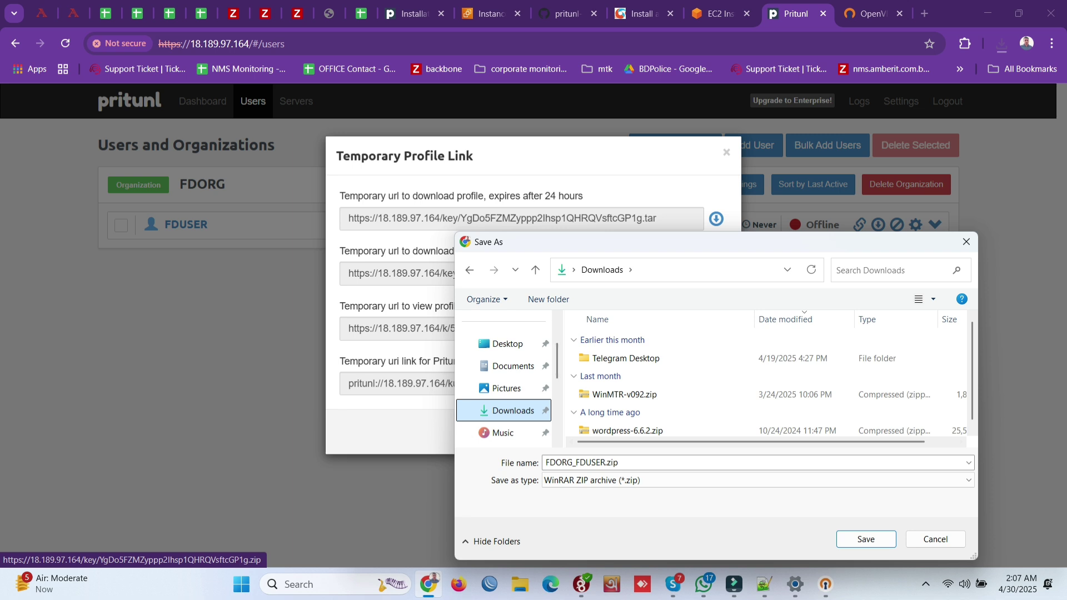
{"action": "left_click", "coordinate": [866, 539]}
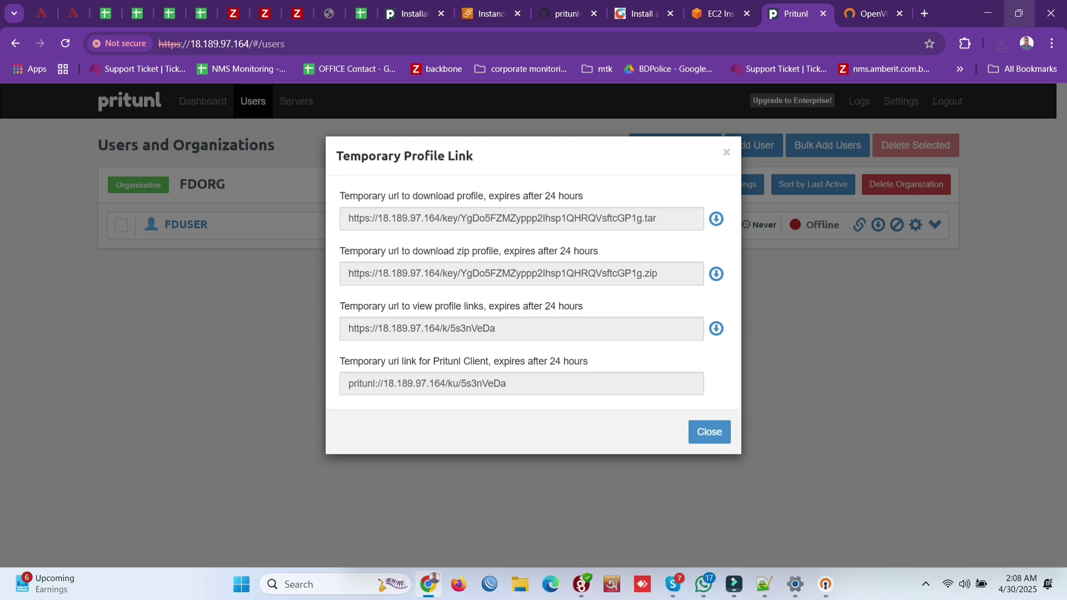
{"action": "left_click", "coordinate": [1002, 43]}
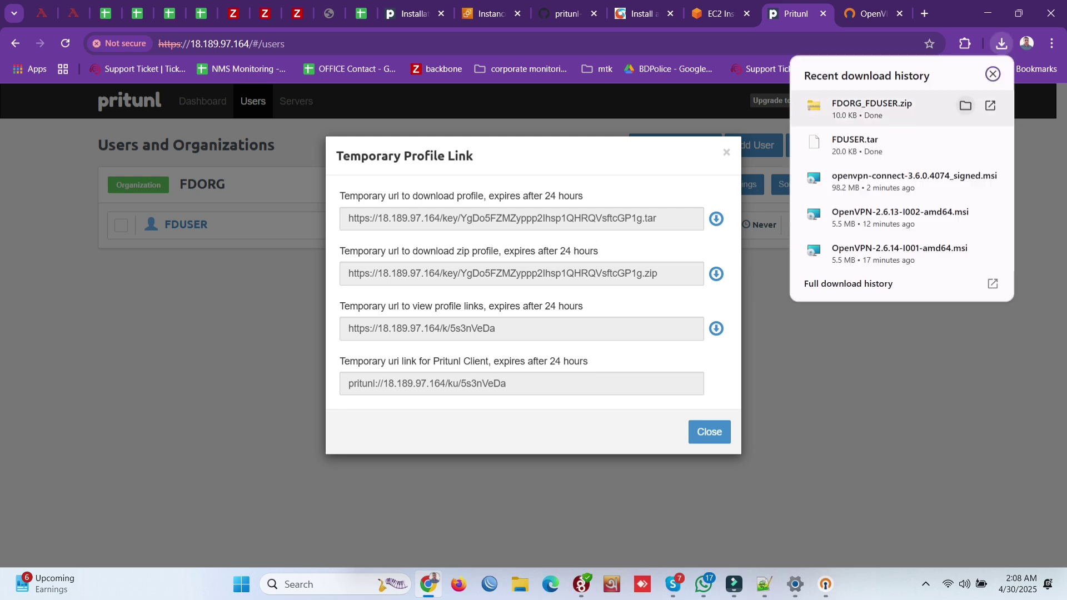
{"action": "left_click", "coordinate": [965, 142]}
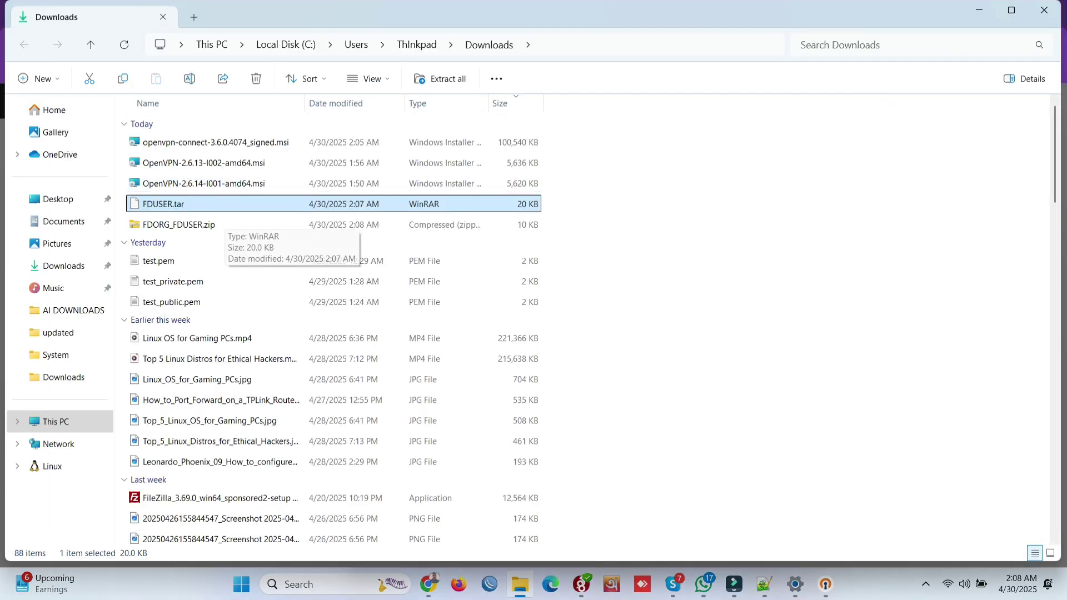
Step: Extract FDUSER.tar into an FDUSER folder containing FDORG_FDUSER_FDVPSRV.ovpn, and bring up OpenVPN Connect
{"action": "right_click", "coordinate": [272, 201]}
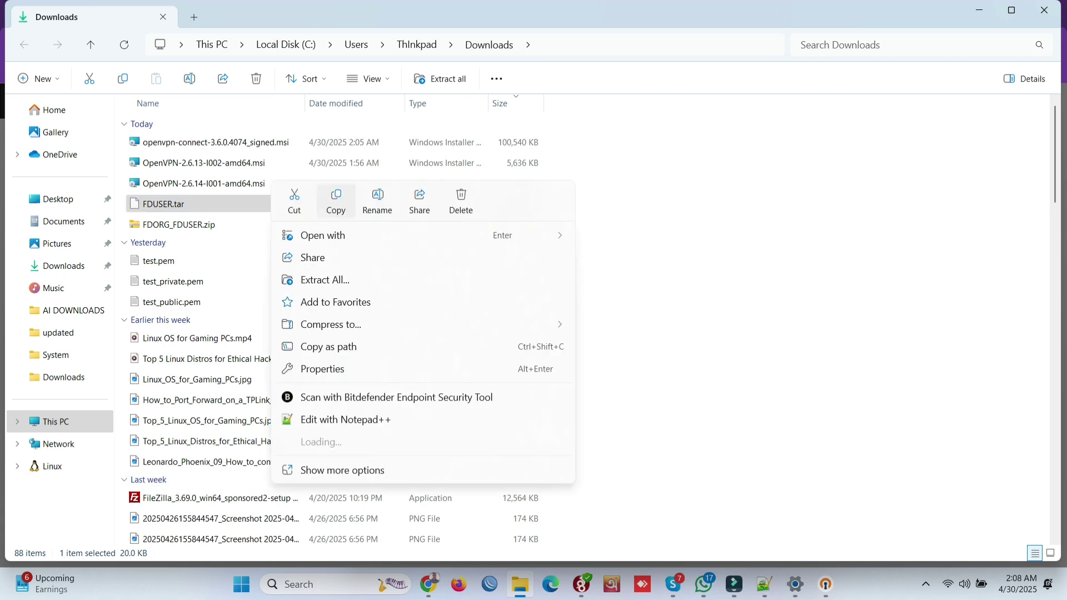
{"action": "left_click", "coordinate": [314, 278]}
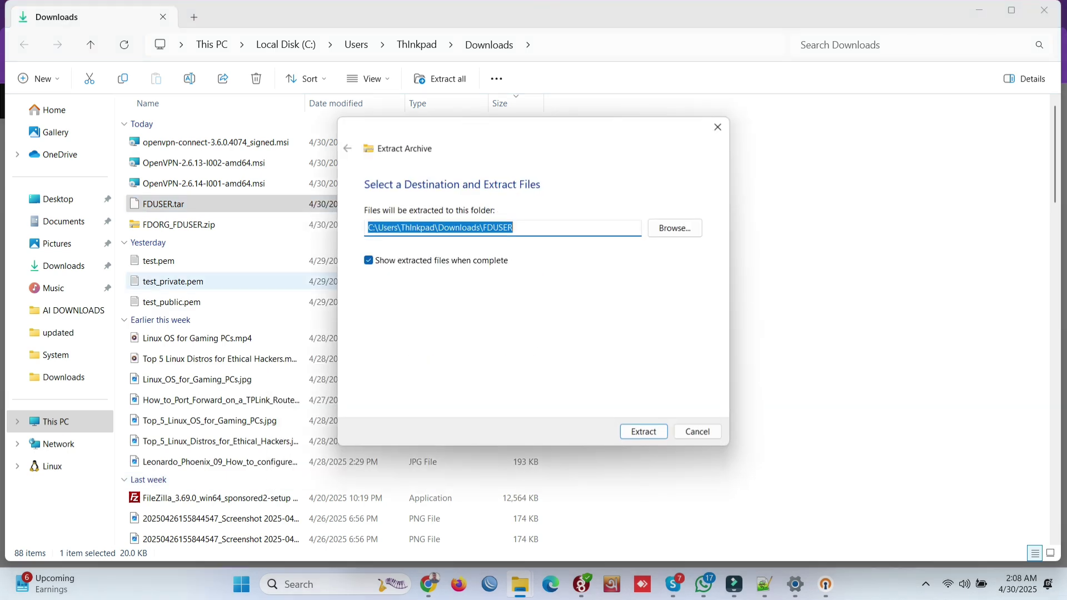
{"action": "key", "text": "Return"}
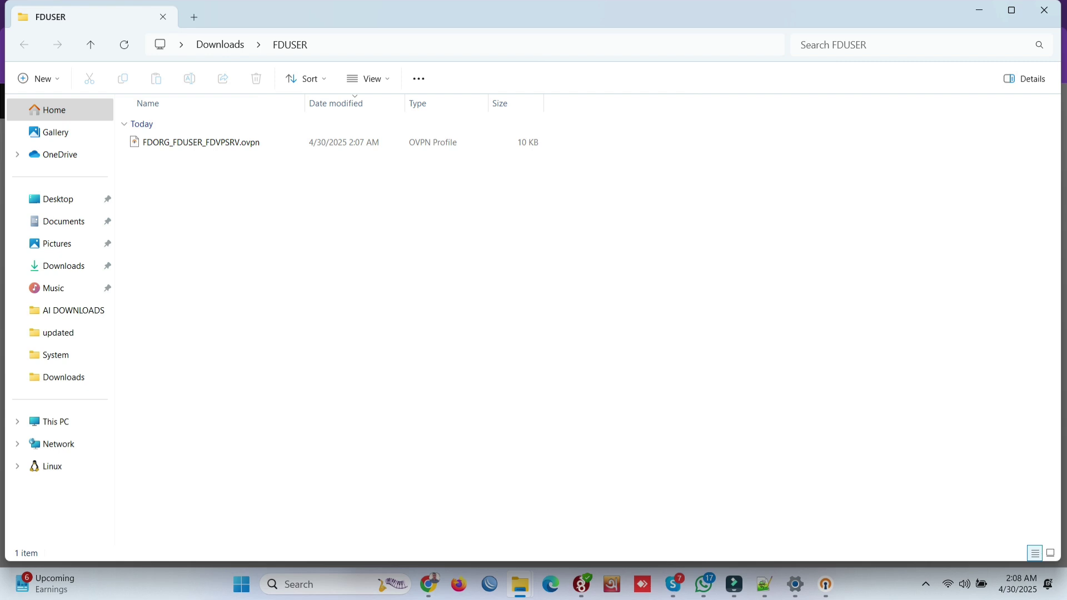
{"action": "left_click", "coordinate": [826, 584]}
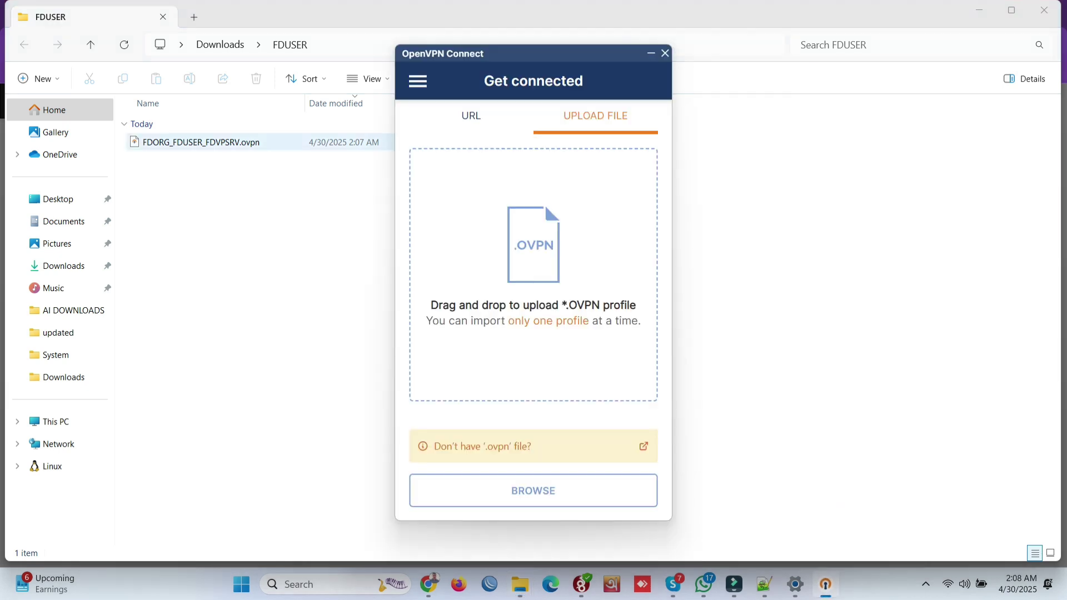
Step: Import FDORG_FDUSER_FDVPSRV.ovpn for server 18.189.97.164 into OpenVPN Connect and start connecting
{"action": "left_click_drag", "start_coordinate": [200, 142], "coordinate": [531, 258]}
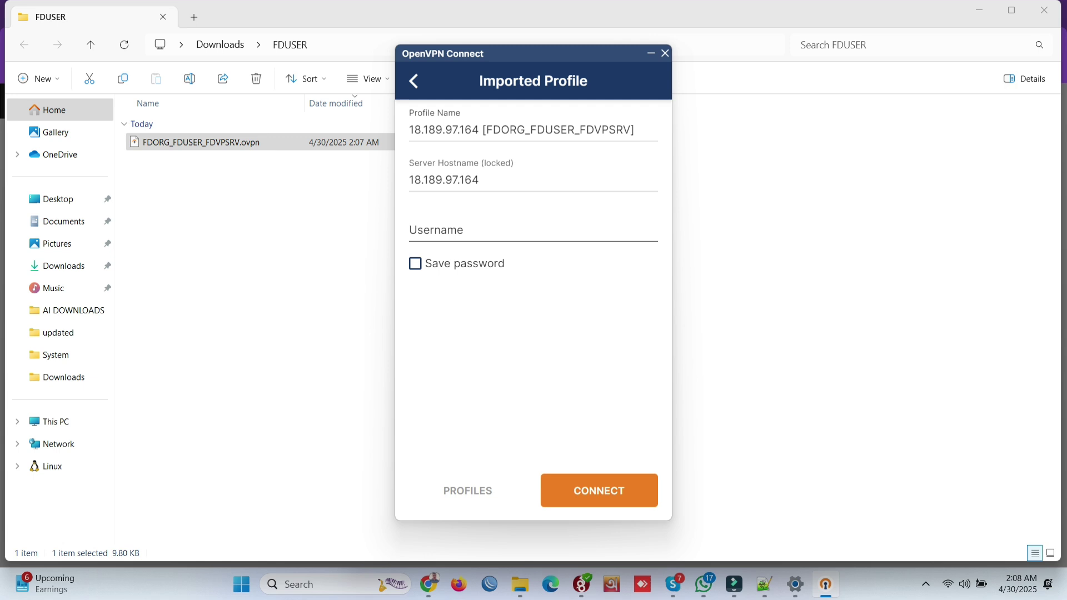
{"action": "left_click", "coordinate": [411, 230]}
{"action": "key", "text": "Return"}
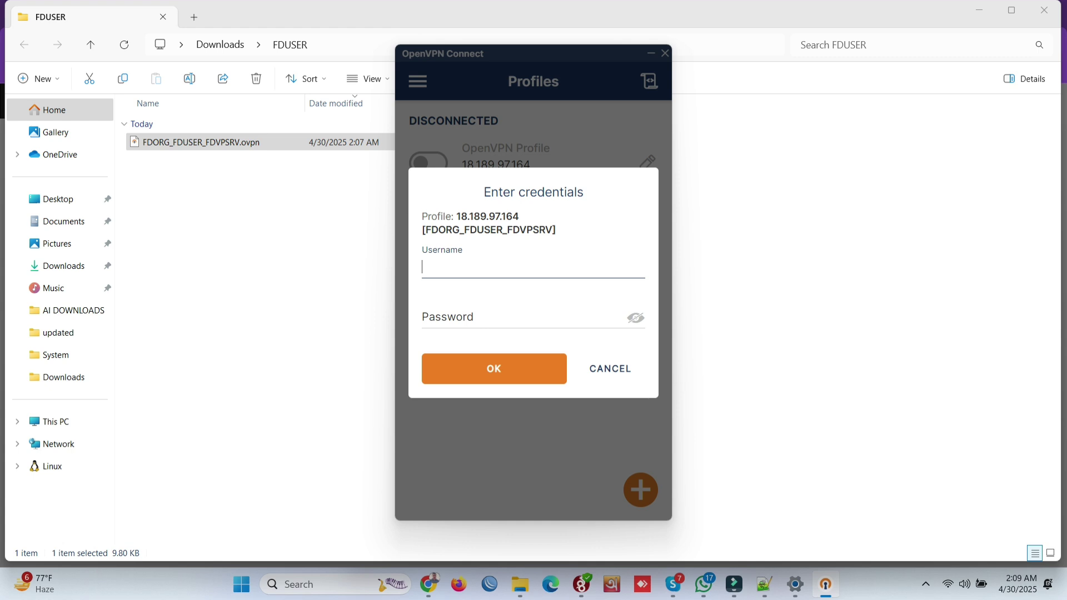
Step: Select the VPN username from the notes in Notepad++ and return to the credentials prompt
{"action": "key", "text": "alt+Tab"}
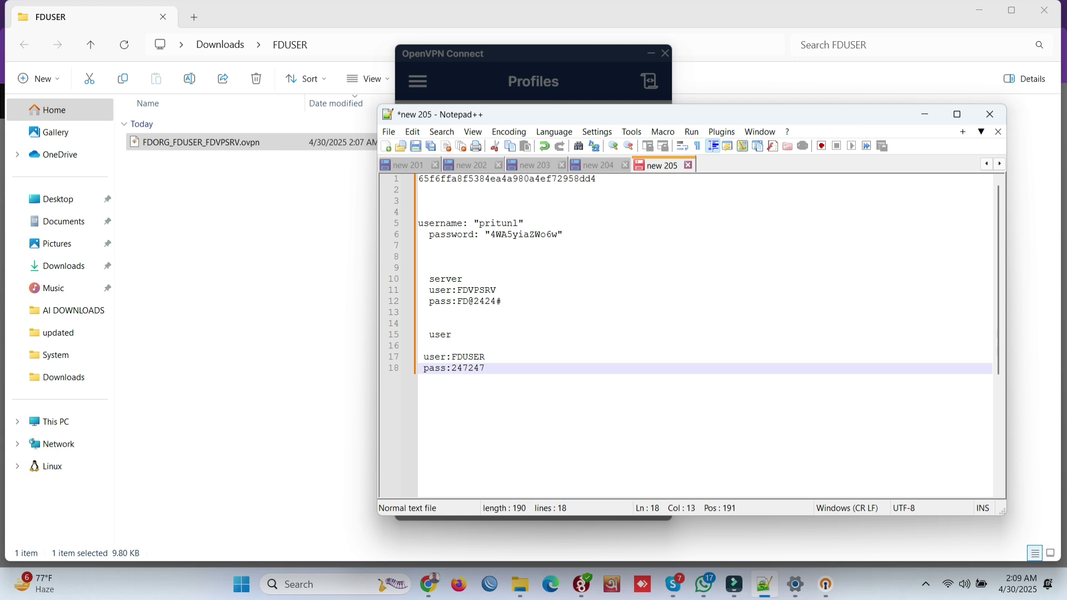
{"action": "key", "text": "Up"}
{"action": "key", "text": "ctrl+Left"}
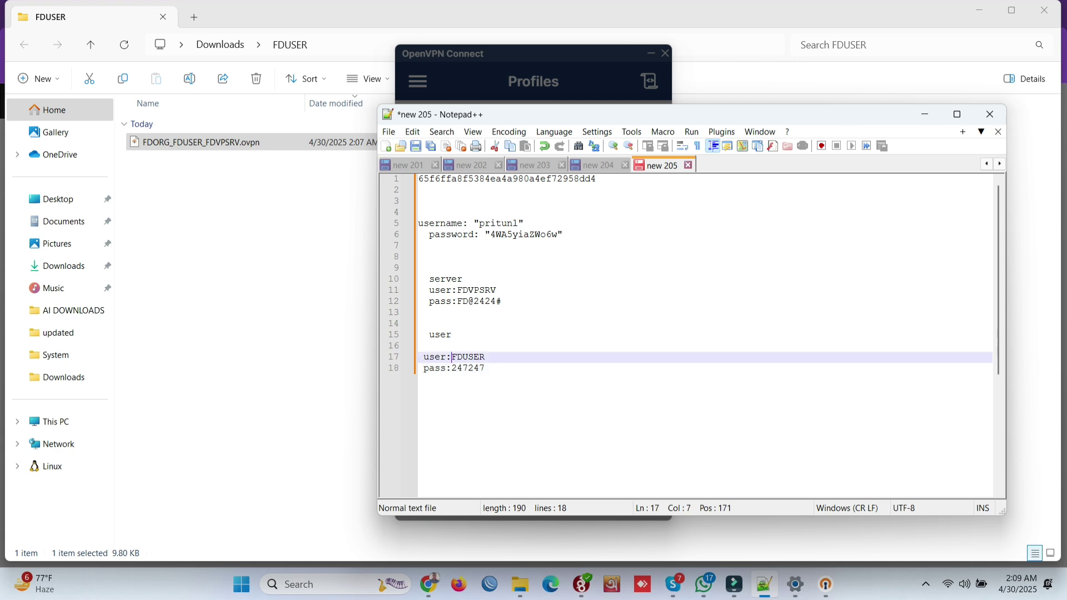
{"action": "key", "text": "shift+Right"}
{"action": "key", "text": "shift+Right"}
{"action": "key", "text": "shift+Right"}
{"action": "key", "text": "shift+Right"}
{"action": "key", "text": "shift+Right"}
{"action": "key", "text": "shift+Right"}
{"action": "key", "text": "alt+Tab"}
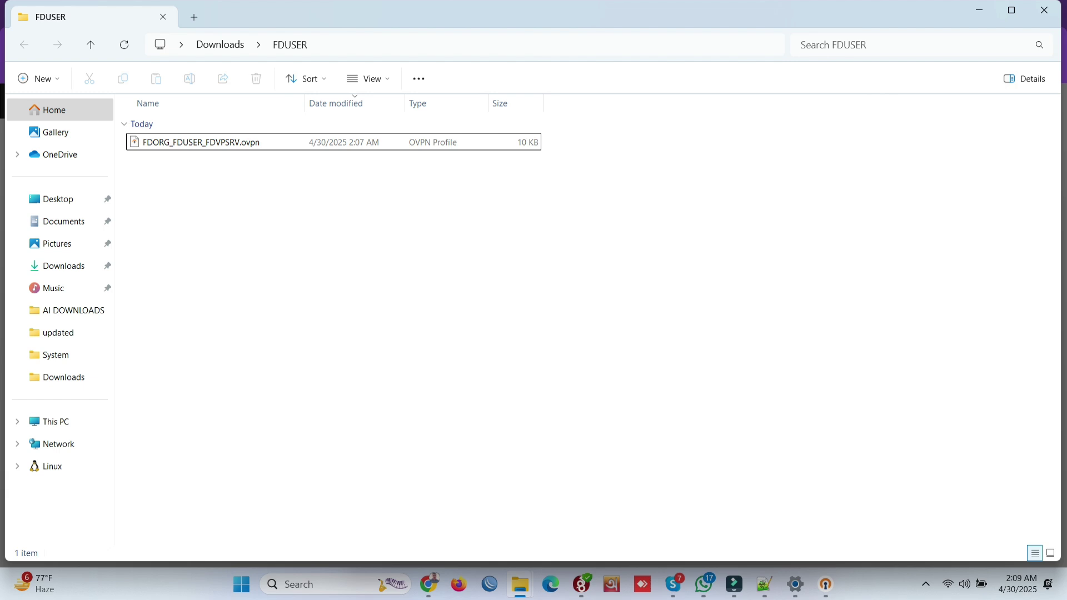
{"action": "key", "text": "alt+Tab"}
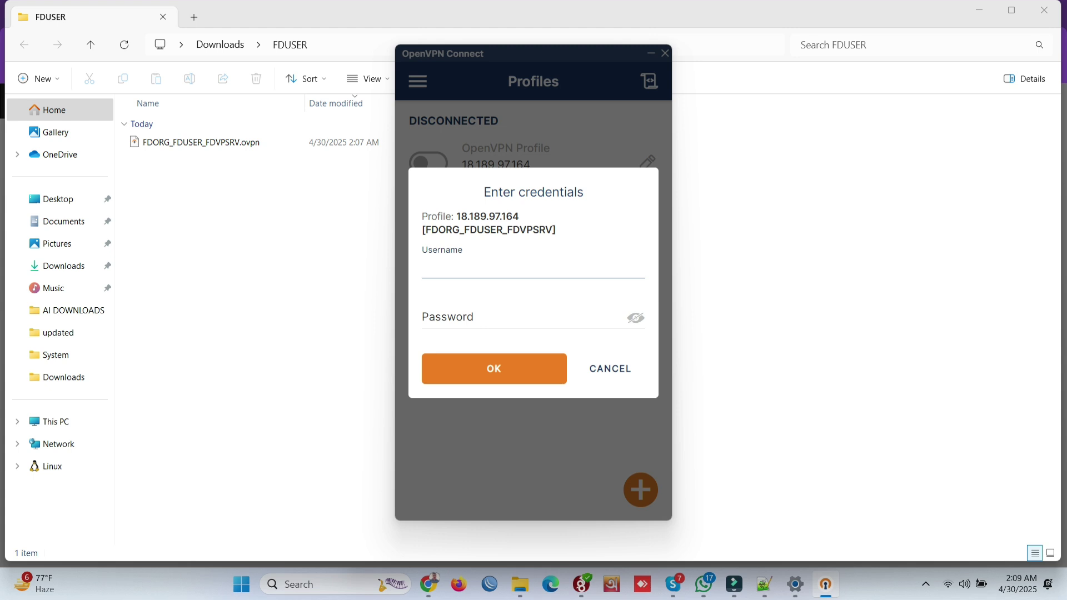
Step: Log in as FDUSER with the account password and connect to 18.189.97.164
{"action": "type", "text": "FDUSER"}
{"action": "left_click", "coordinate": [447, 317]}
{"action": "type", "text": "•••"}
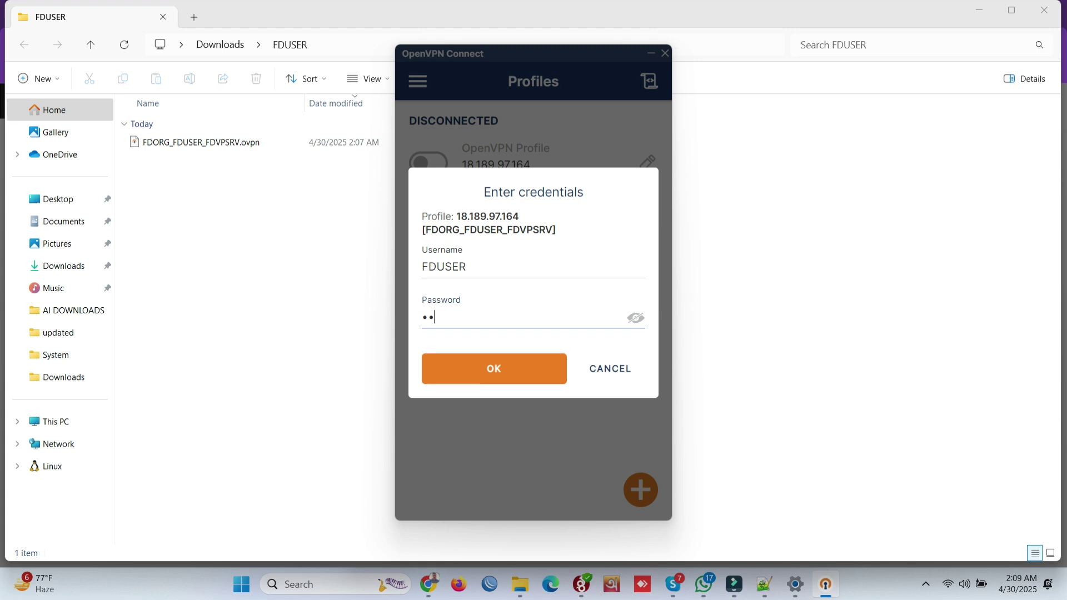
{"action": "type", "text": "••"}
{"action": "key", "text": "Return"}
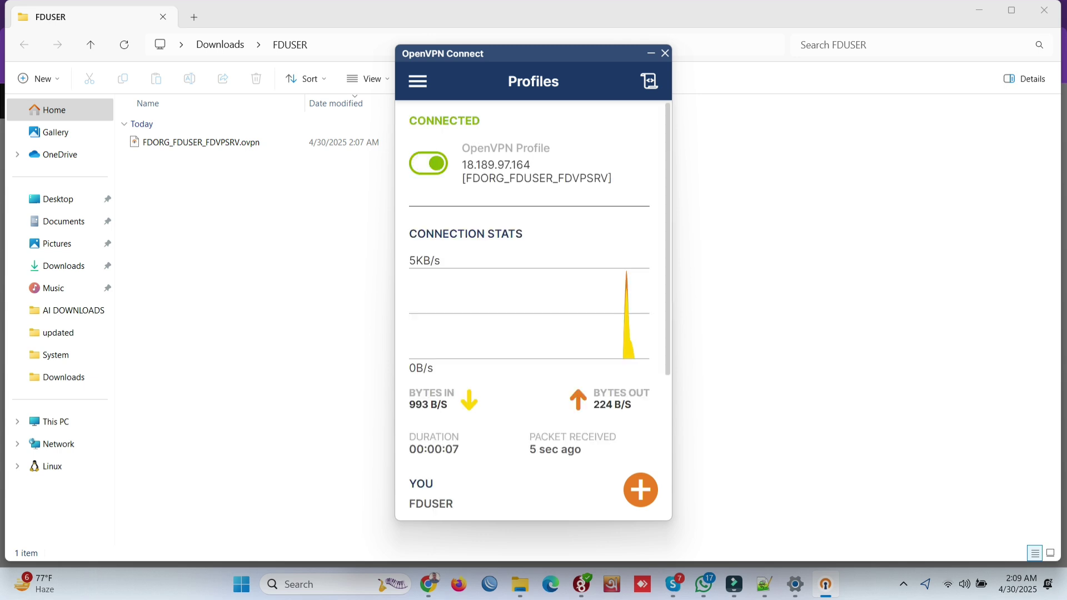
{"action": "scroll", "coordinate": [533, 311], "scroll_direction": "down", "scroll_amount": 5}
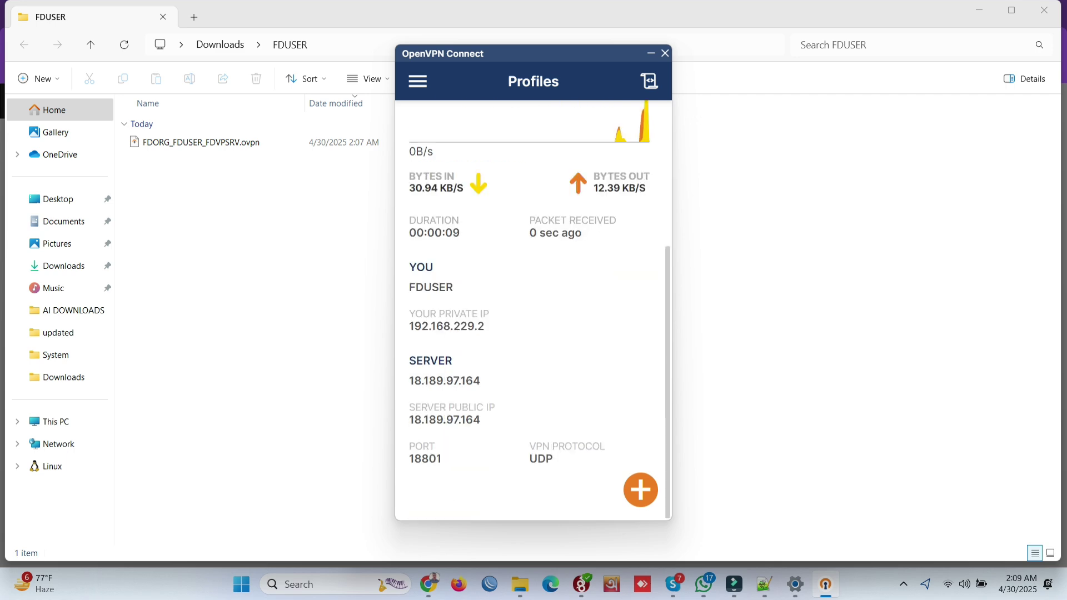
{"action": "scroll", "coordinate": [533, 311], "scroll_direction": "up", "scroll_amount": 3}
{"action": "scroll", "coordinate": [533, 311], "scroll_direction": "down", "scroll_amount": 4}
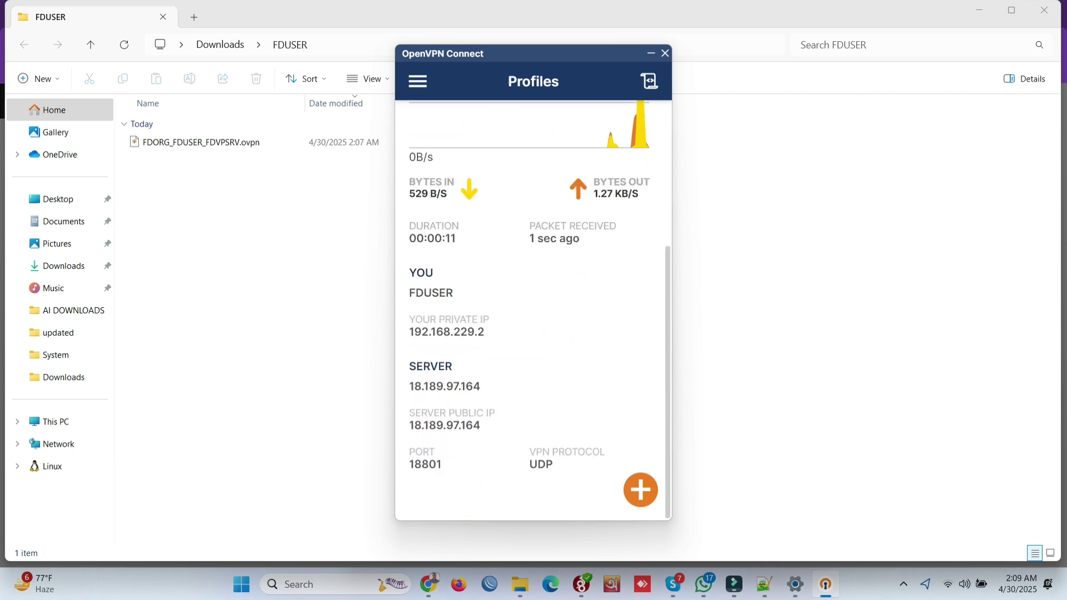
{"action": "scroll", "coordinate": [532, 311], "scroll_direction": "up", "scroll_amount": 5}
Step: Check whatismyipaddress.com shows public IP 18.189.97.164 with Amazon Technologies as ISP
{"action": "key", "text": "alt+Tab"}
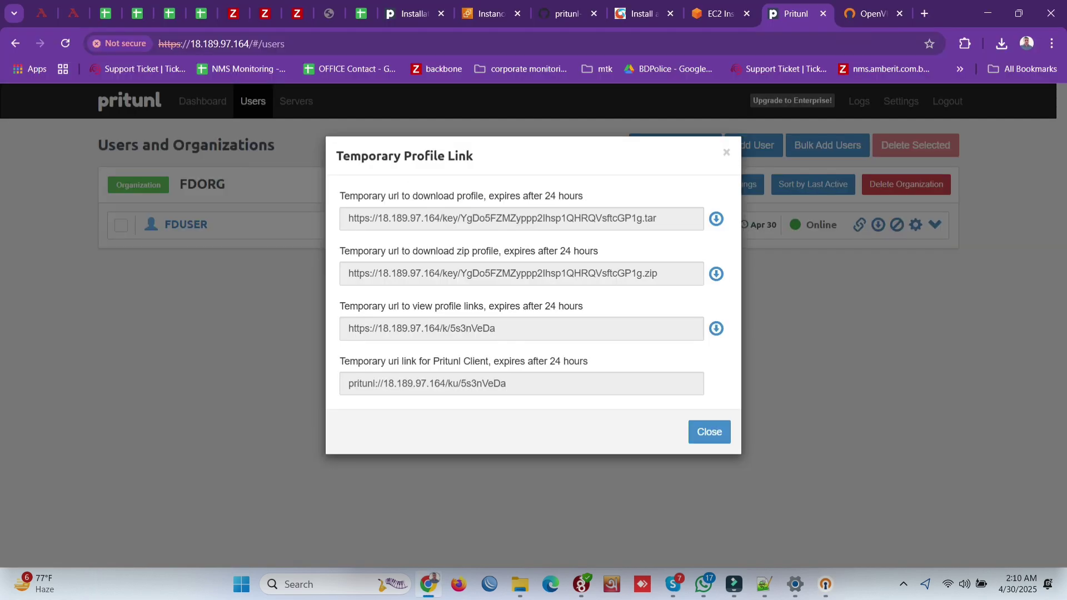
{"action": "left_click", "coordinate": [925, 13]}
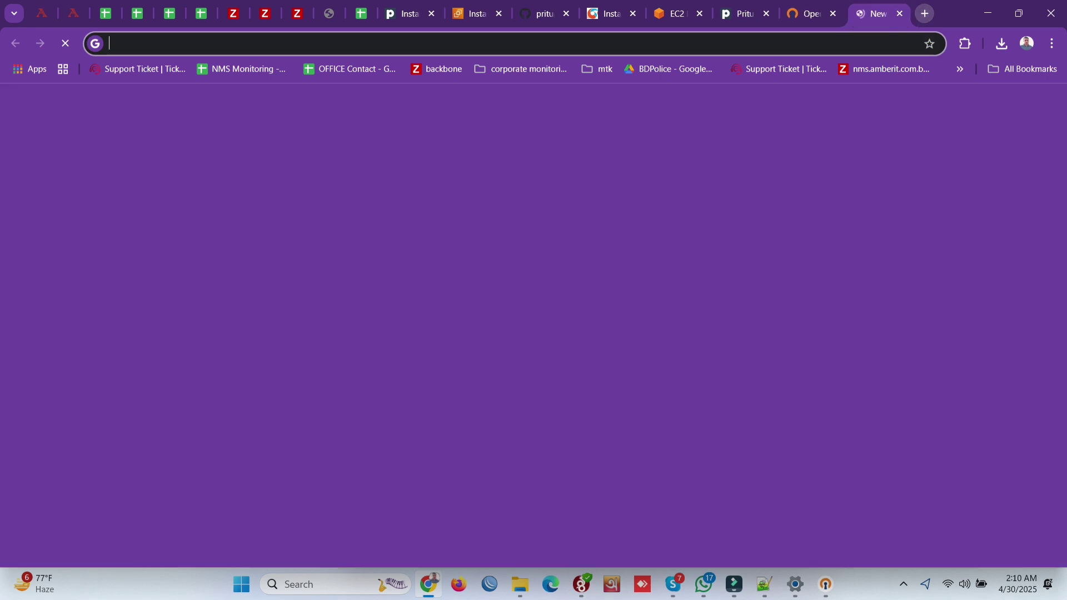
{"action": "type", "text": "what"}
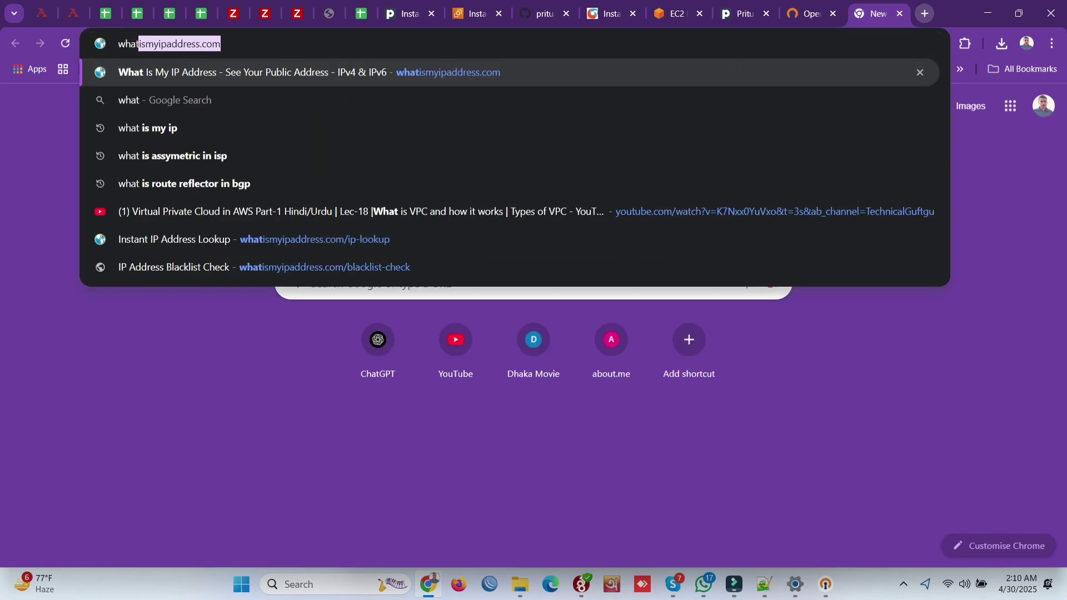
{"action": "key", "text": "Return"}
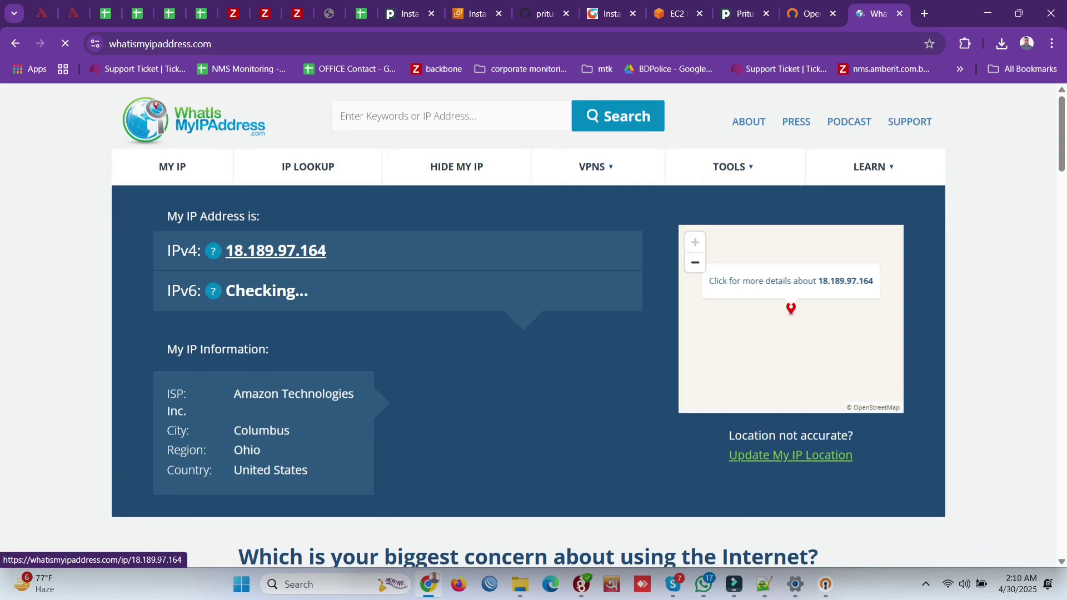
{"action": "left_click_drag", "start_coordinate": [231, 395], "coordinate": [354, 395]}
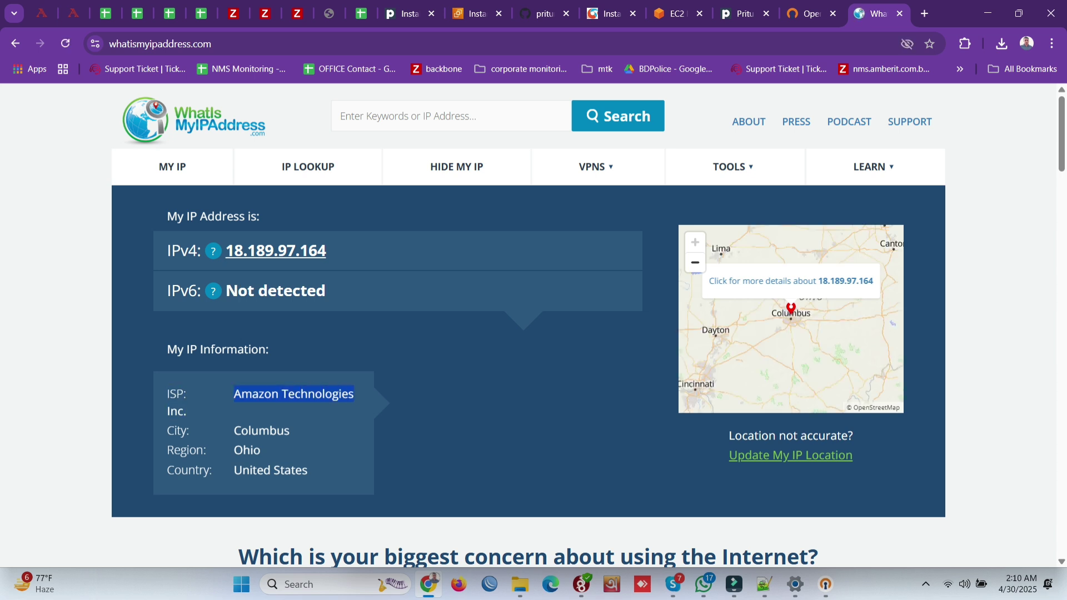
{"action": "left_click", "coordinate": [354, 395]}
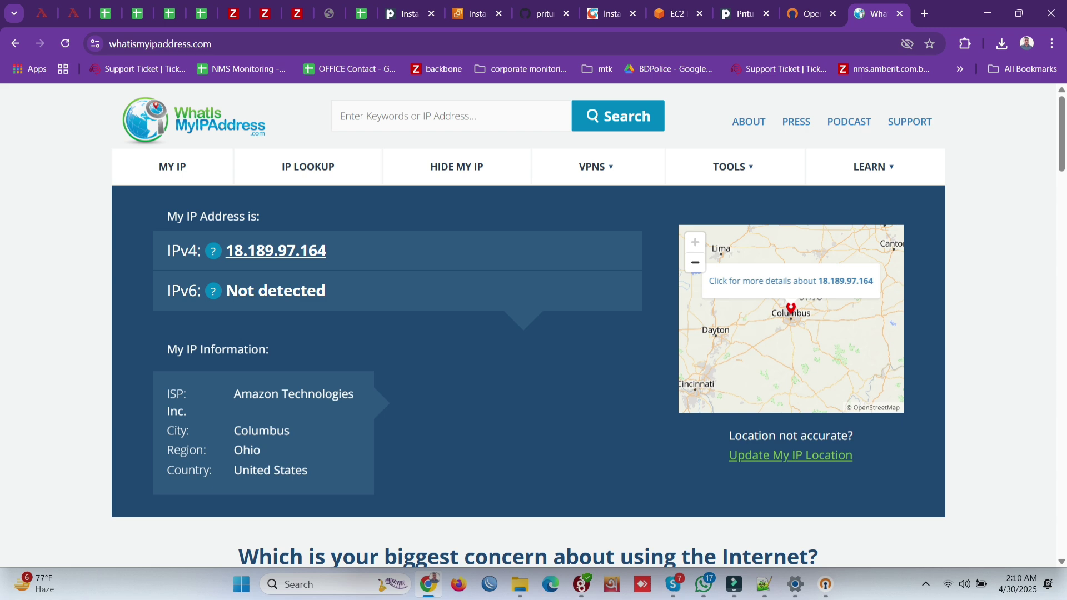